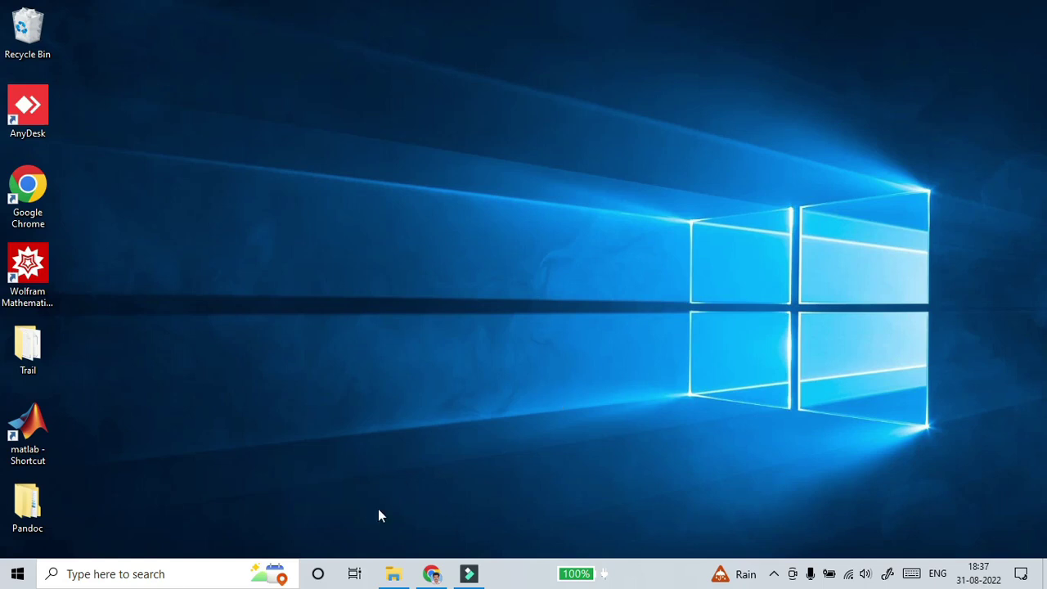
Copy the Simple functions section and its formulas from the Lebesgue integration article in Chrome.
click(431, 574)
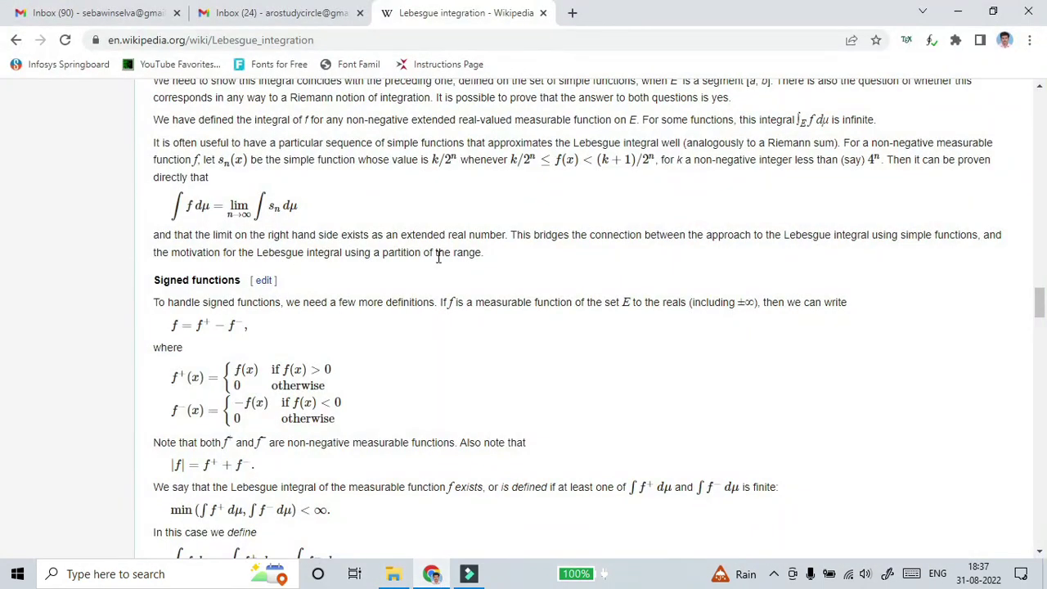
scroll(438, 257, up, 10)
drag(1040, 258, 1038, 86)
scroll(342, 340, down, 5)
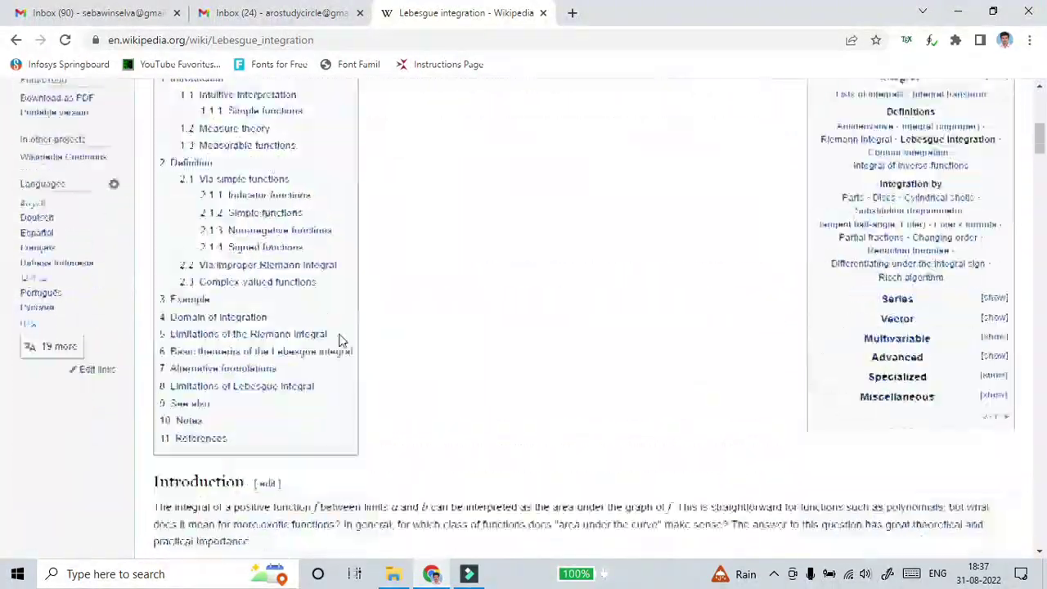
scroll(342, 340, down, 5)
scroll(344, 339, down, 5)
scroll(347, 339, down, 5)
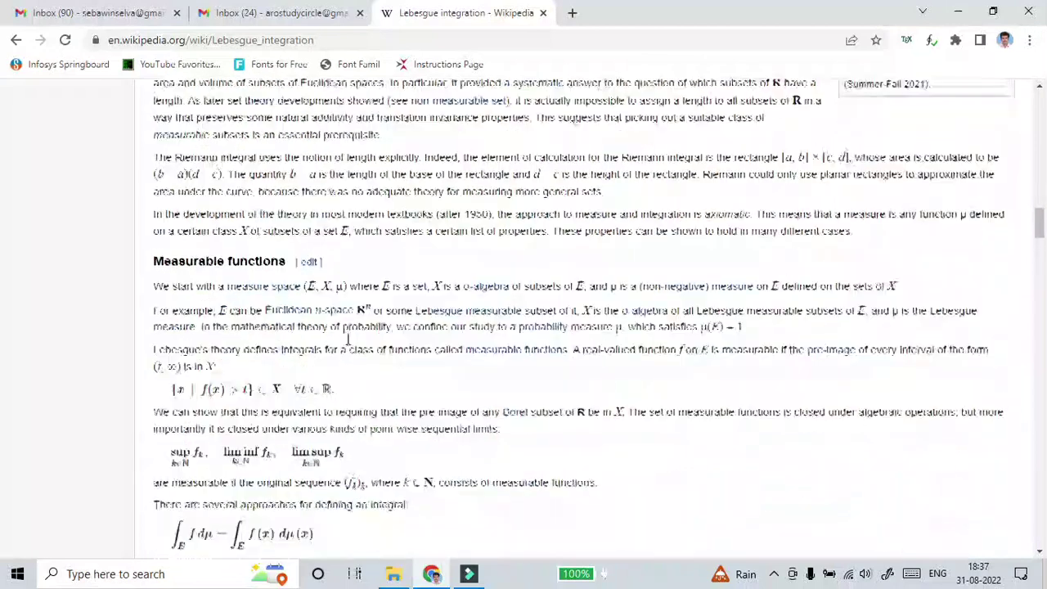
scroll(347, 339, down, 10)
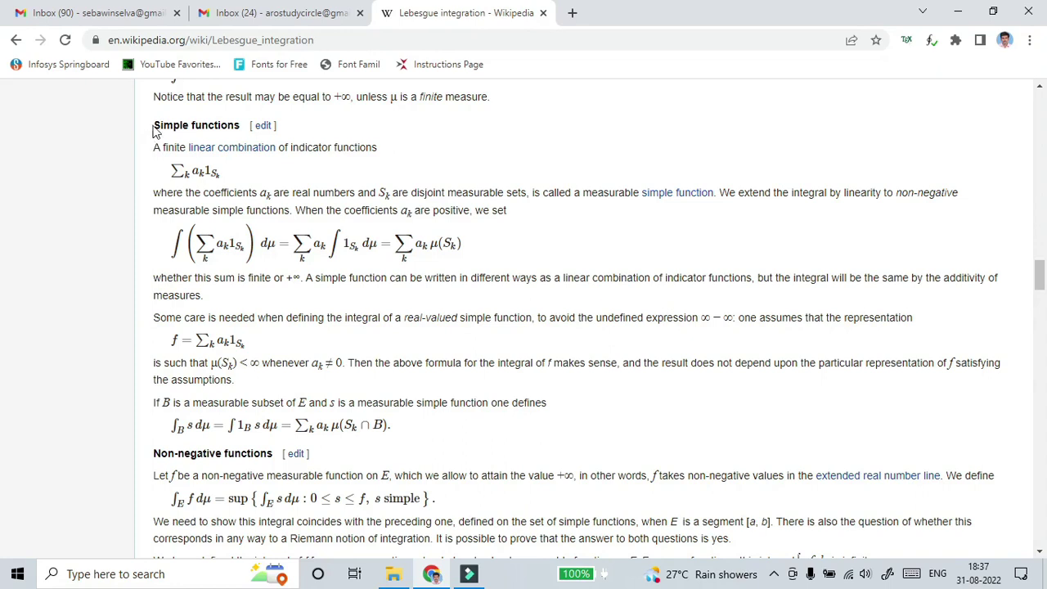
mouse_move(154, 129)
mouse_down()
mouse_move(462, 268)
mouse_move(245, 305)
mouse_move(207, 296)
mouse_up()
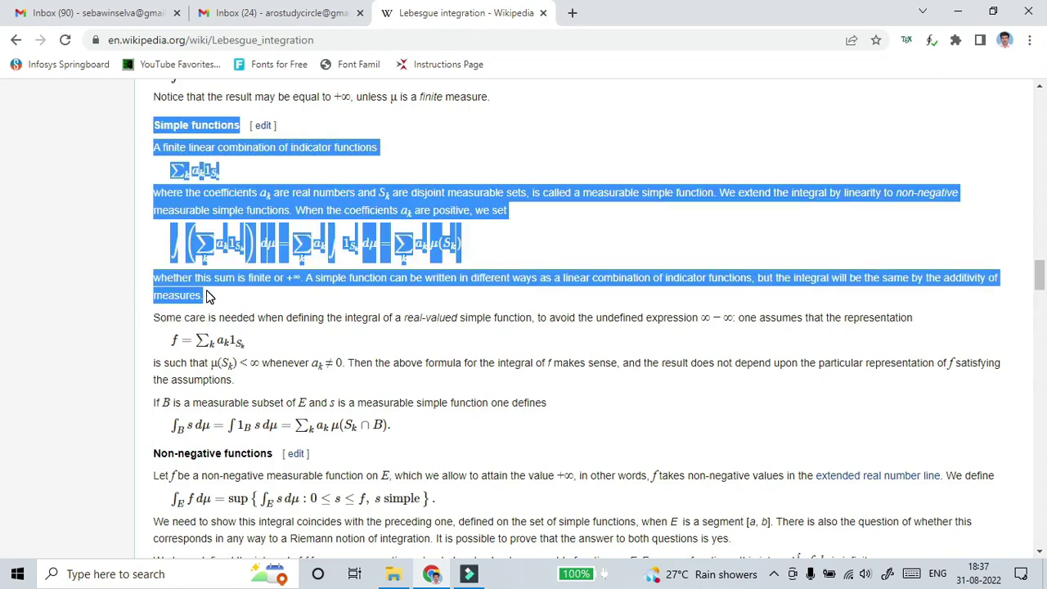
right_click(207, 296)
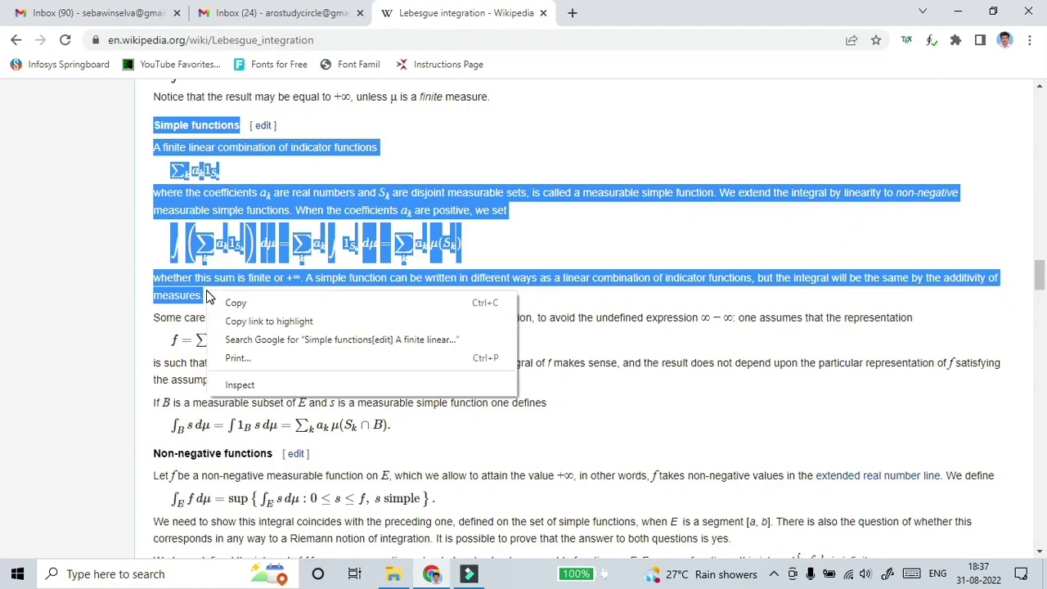
click(225, 301)
Launch Microsoft Word from the Start menu search.
key(super)
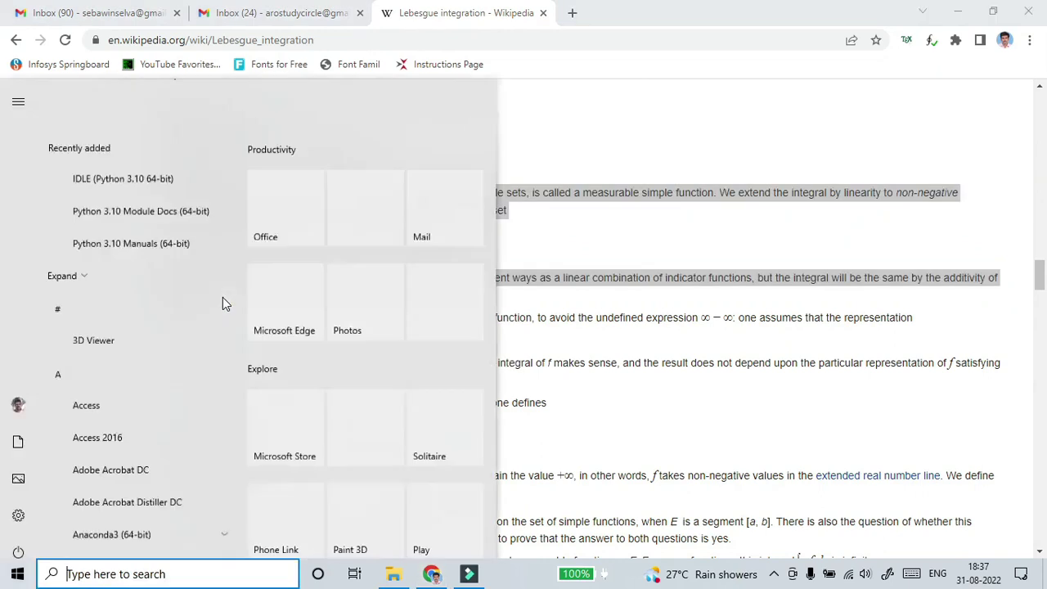
text(word)
key(Return)
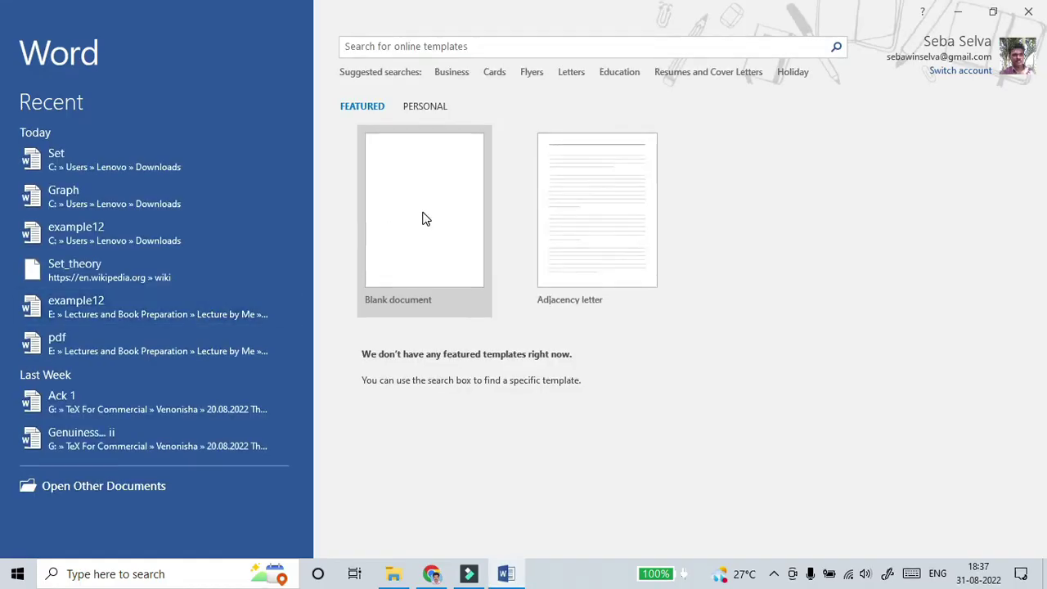
Create a blank document and paste the section with Keep Source Formatting.
click(423, 217)
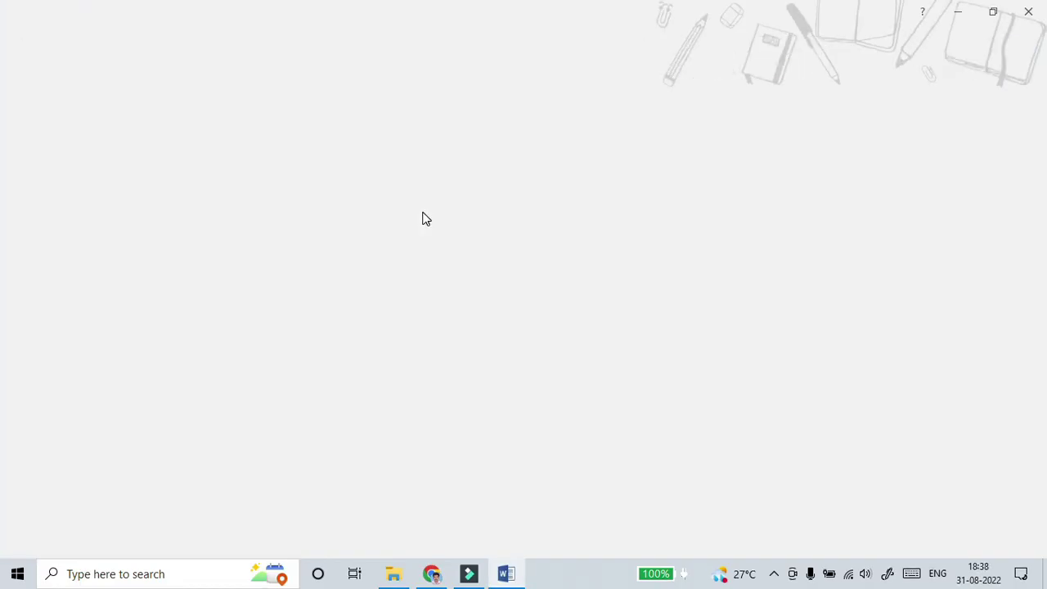
right_click(253, 292)
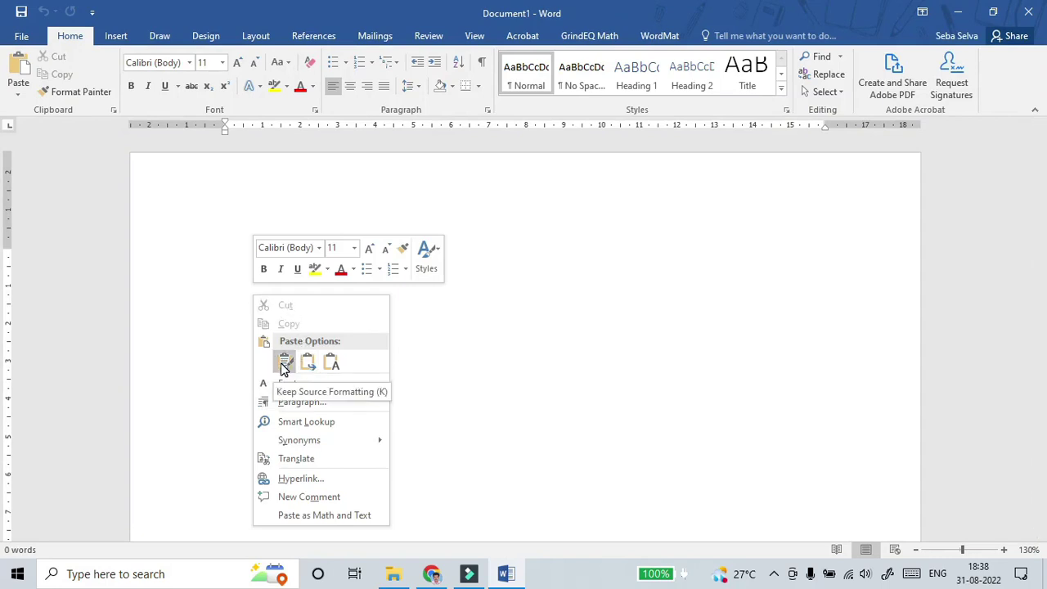
click(284, 364)
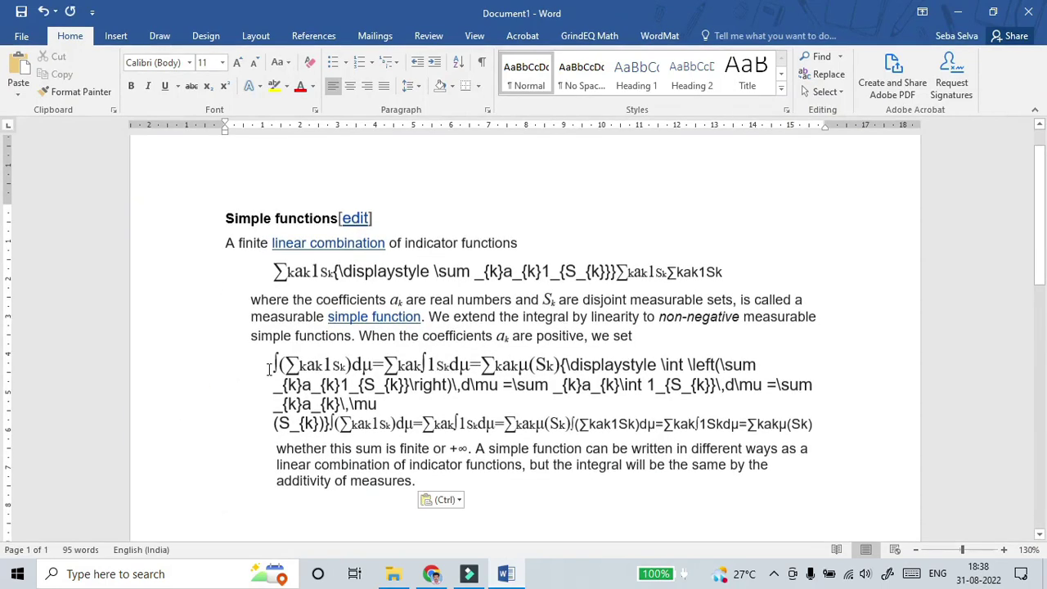
scroll(240, 369, down, 3)
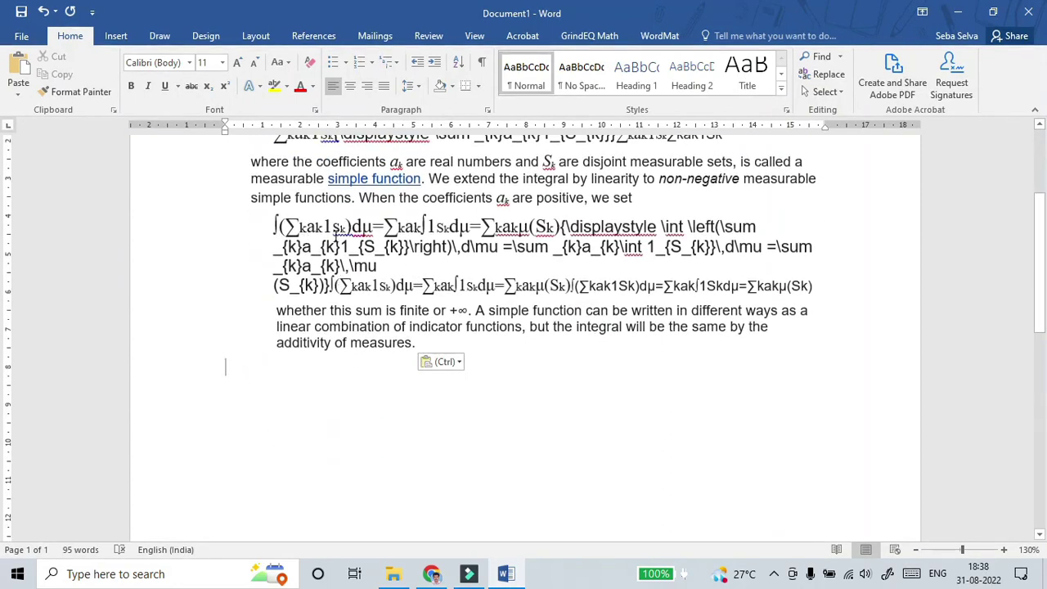
Paste a second copy of the section below it with Merge Formatting.
right_click(316, 409)
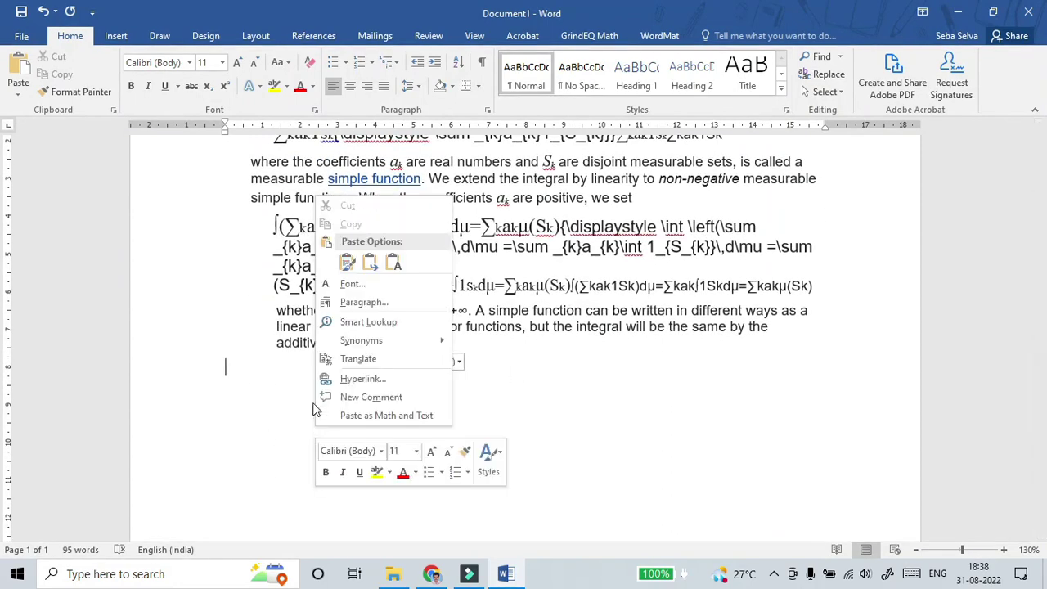
click(371, 262)
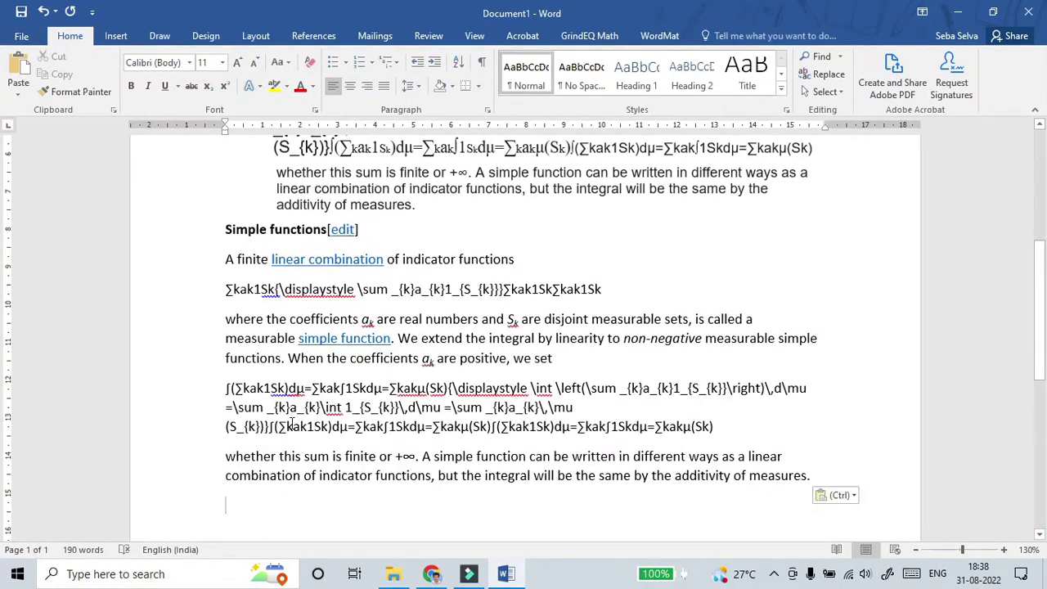
scroll(288, 413, down, 3)
scroll(289, 369, up, 5)
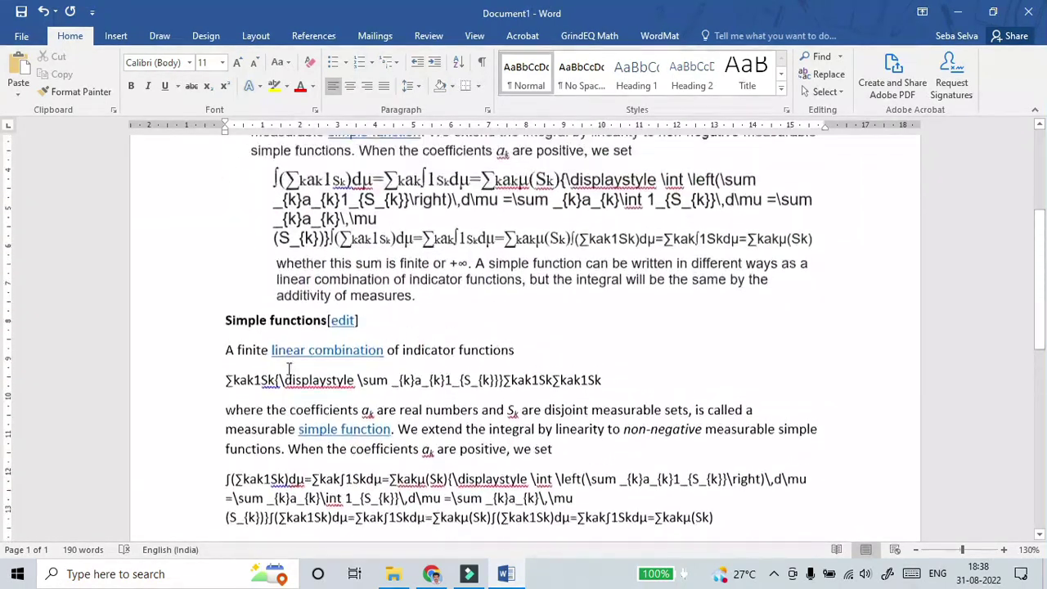
scroll(278, 392, down, 5)
Paste a third copy as Keep Text Only, then minimize Word.
right_click(258, 382)
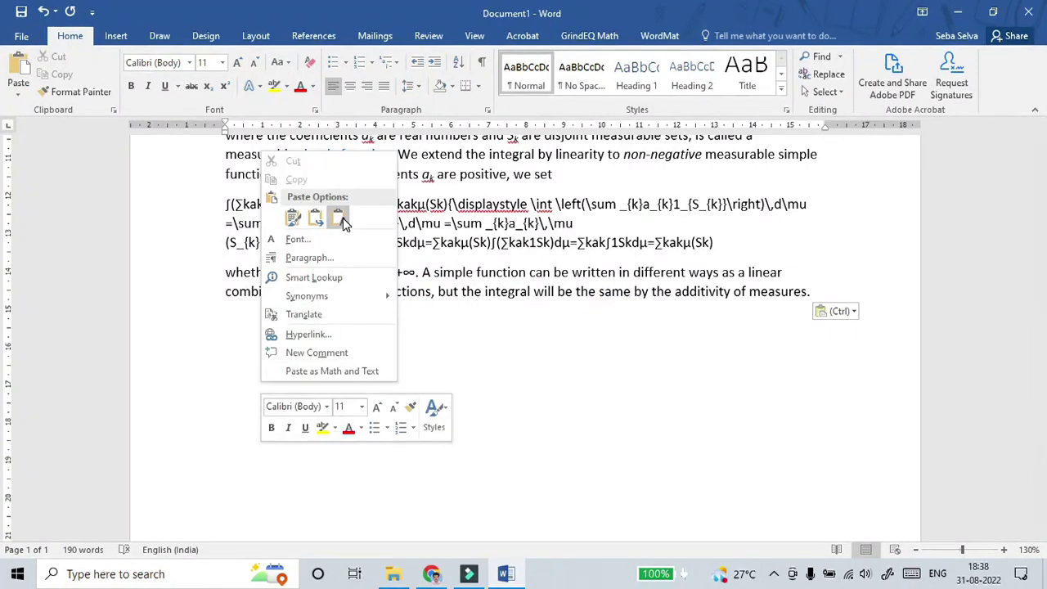
click(343, 218)
scroll(270, 327, down, 4)
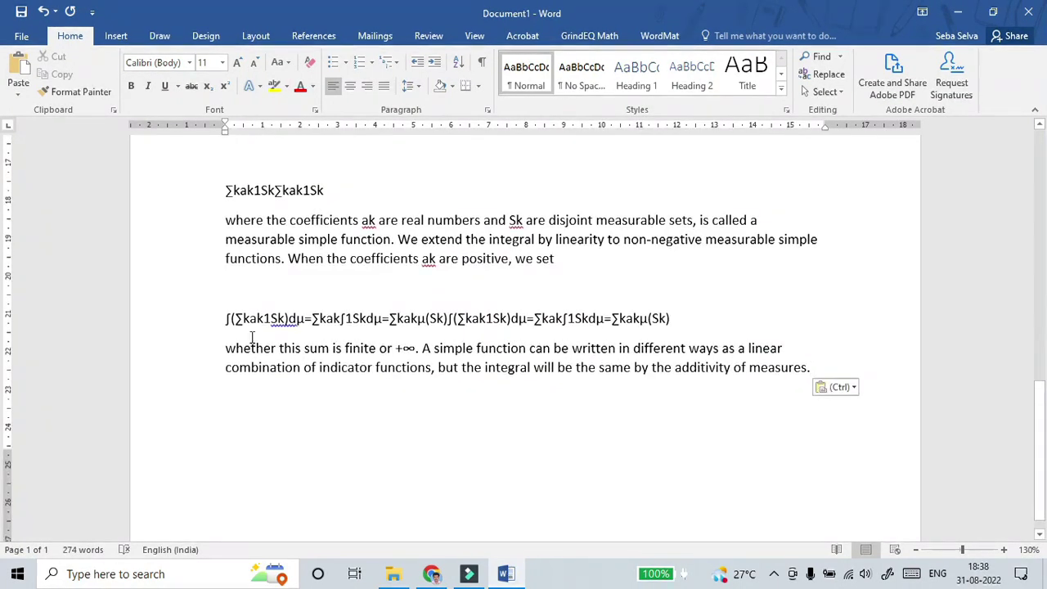
scroll(461, 414, down, 1)
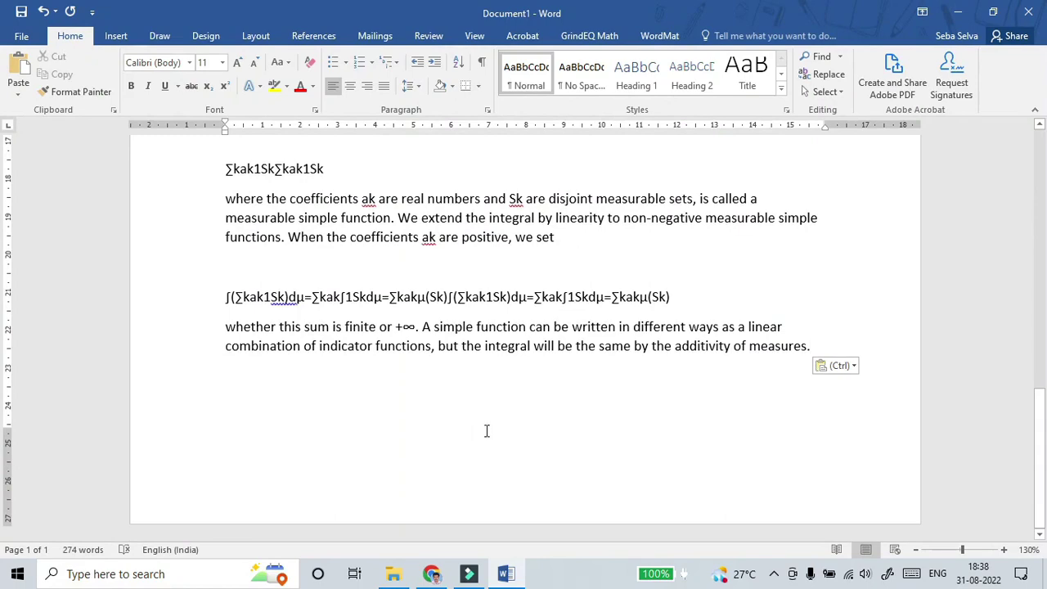
click(506, 574)
Copy the Lebesgue integration article's URL and open the Downloads folder in File Explorer.
click(412, 357)
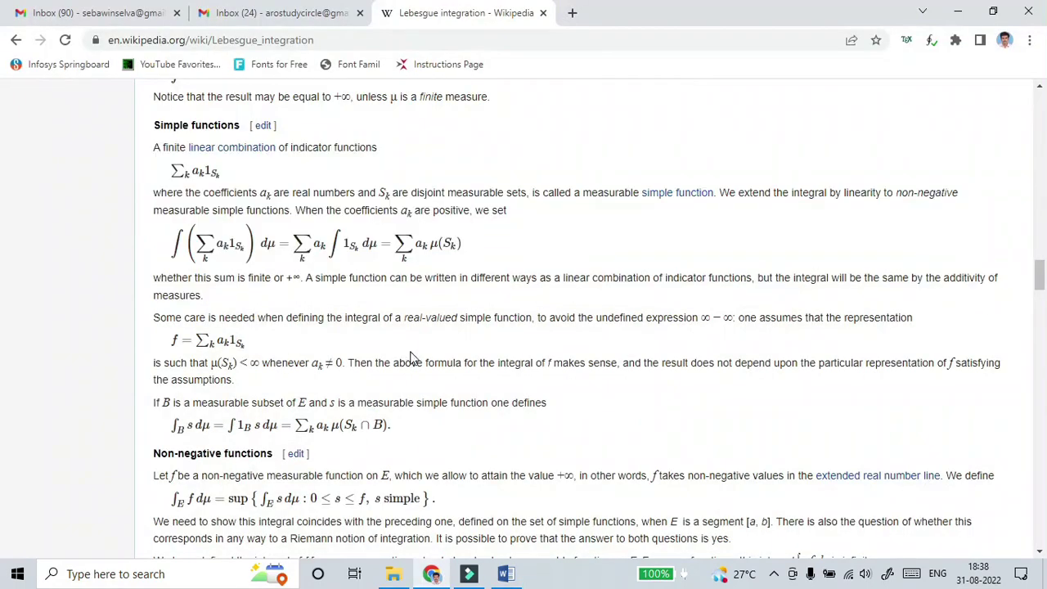
scroll(454, 378, down, 4)
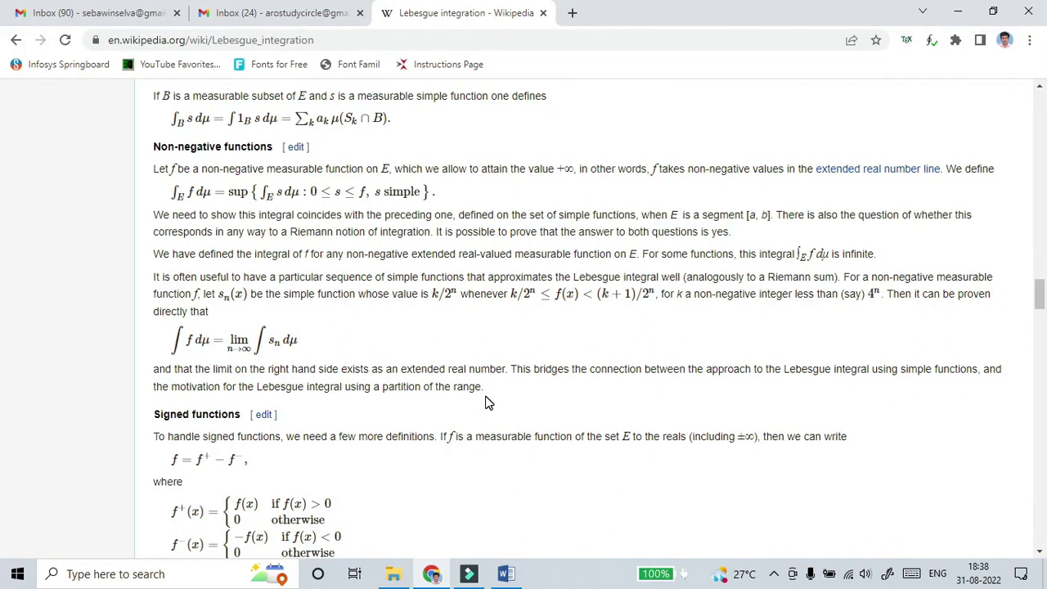
click(612, 40)
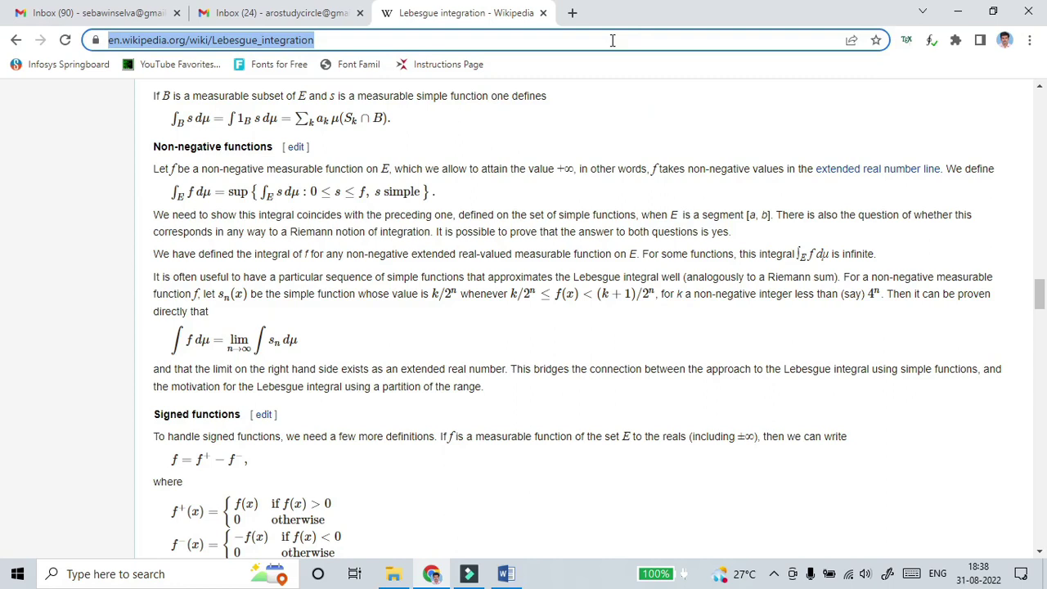
right_click(612, 40)
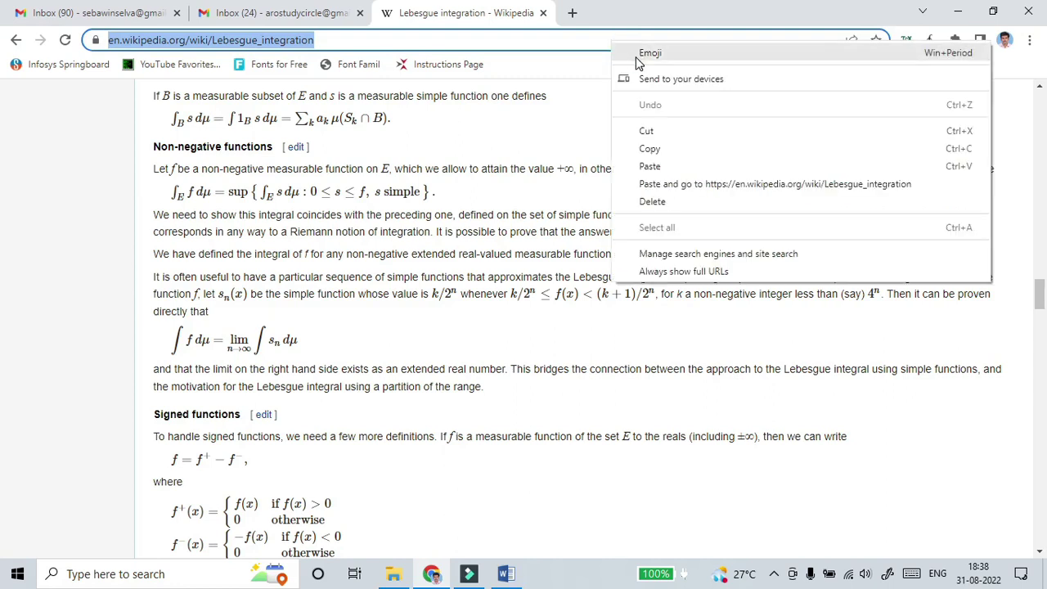
click(655, 149)
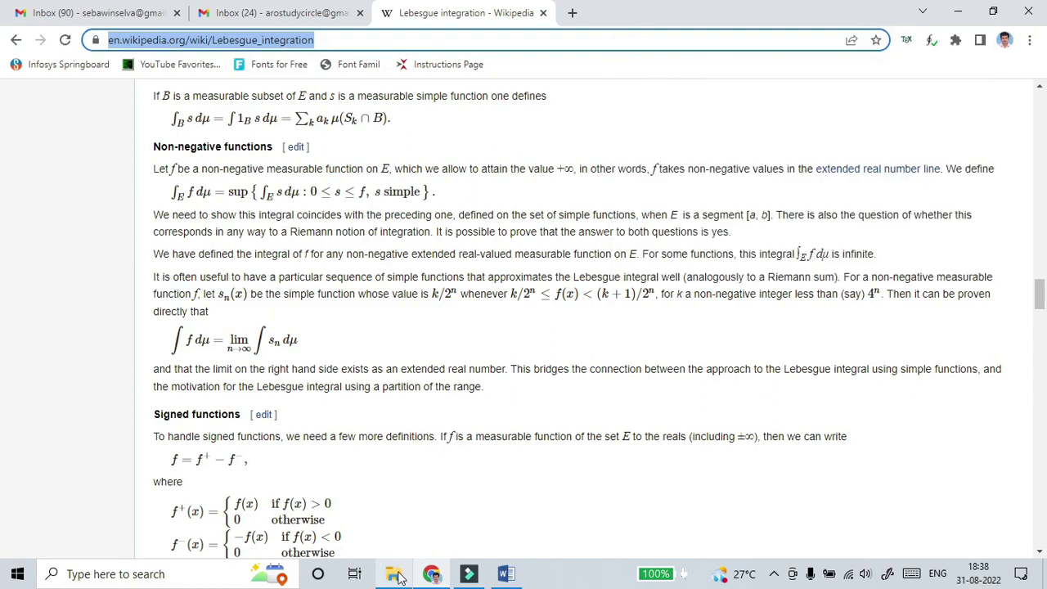
click(394, 573)
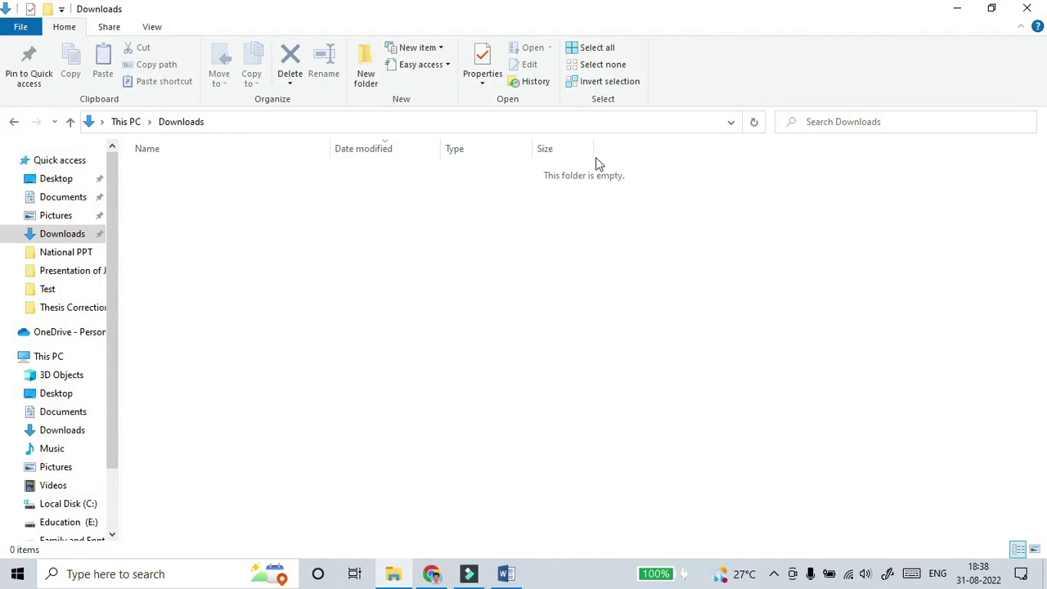
click(406, 121)
Open cmd in Downloads and type 'pandoc -s -r html <article URL> -o Math.docx'.
text(cmd)
key(Return)
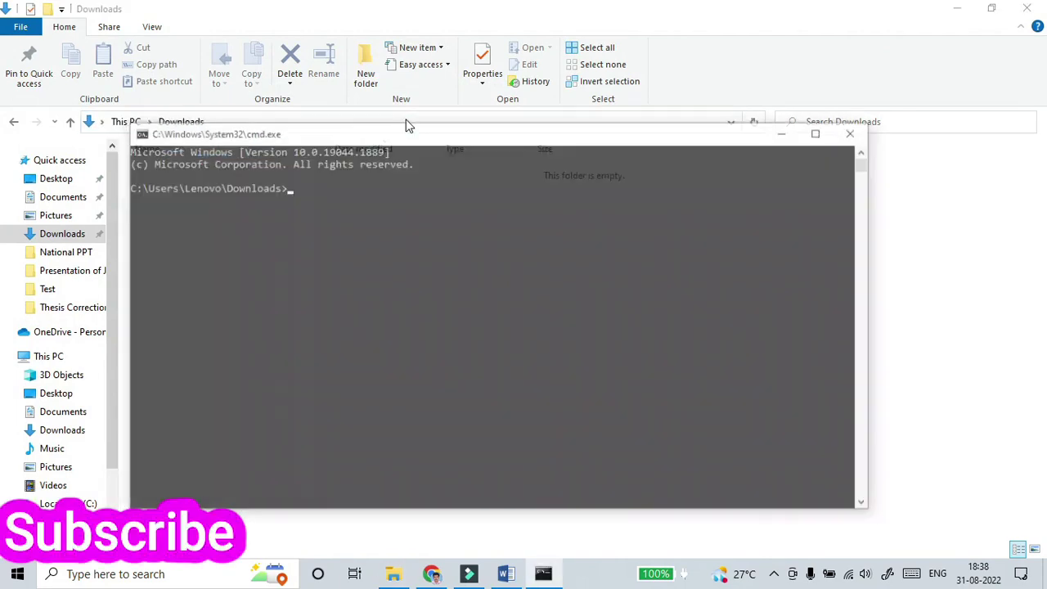
text(pandoc )
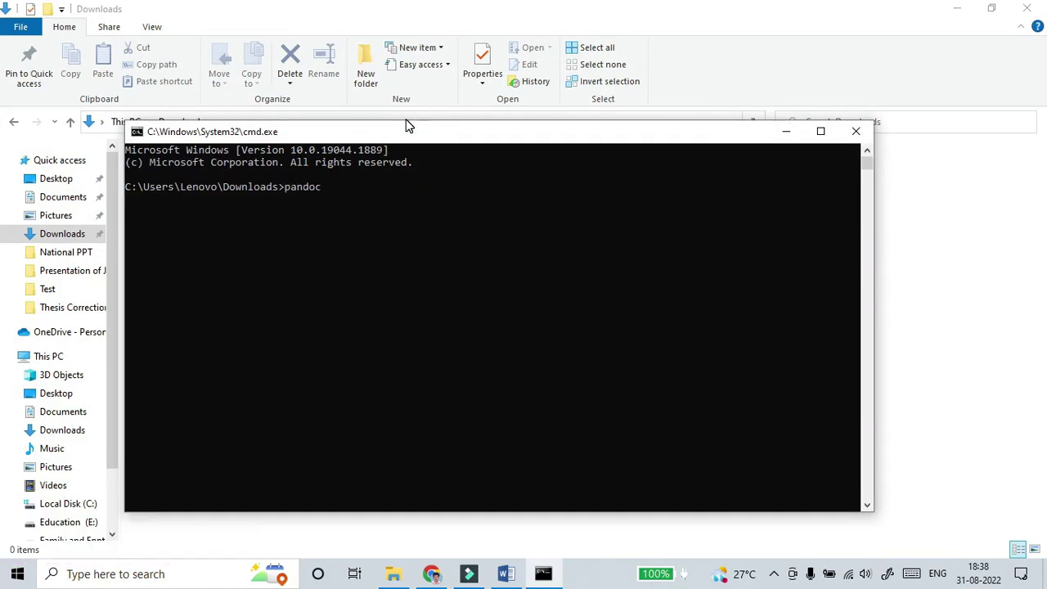
text(-s -r )
text(htm)
text(l)
text(https://en.wikipedia.org/wiki/Lebesgue_integration)
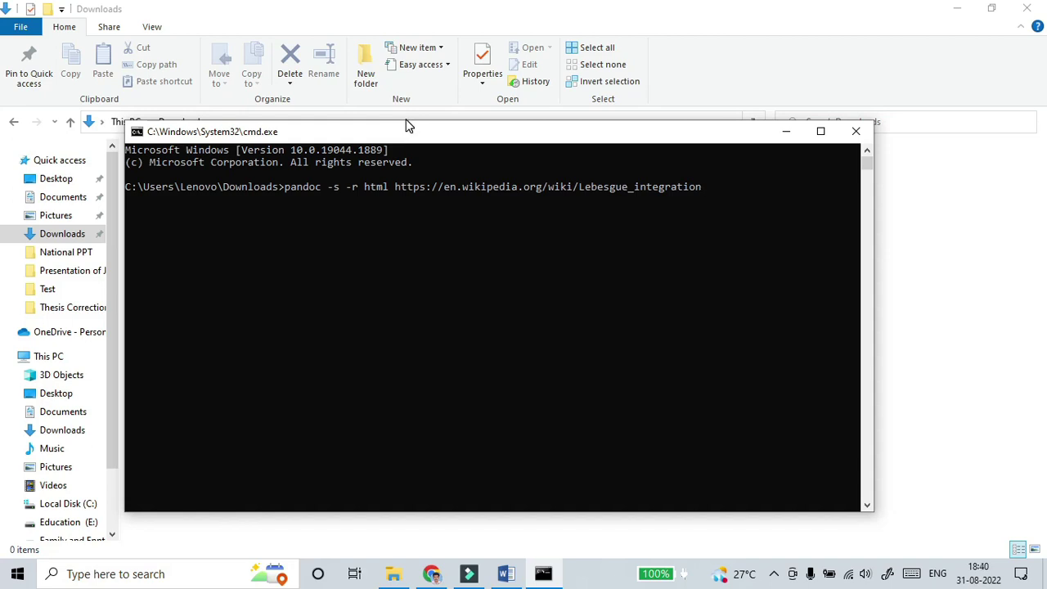
text(-o )
text(Math.docx)
Run the pandoc command and move the window aside to watch Math.docx appear in Downloads.
click(961, 294)
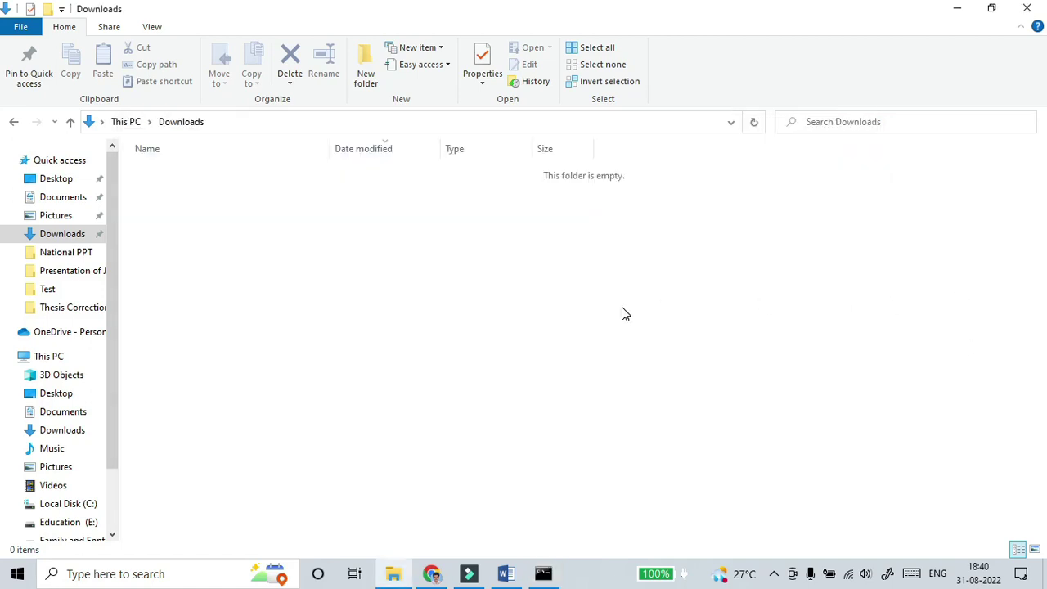
key(alt+Tab)
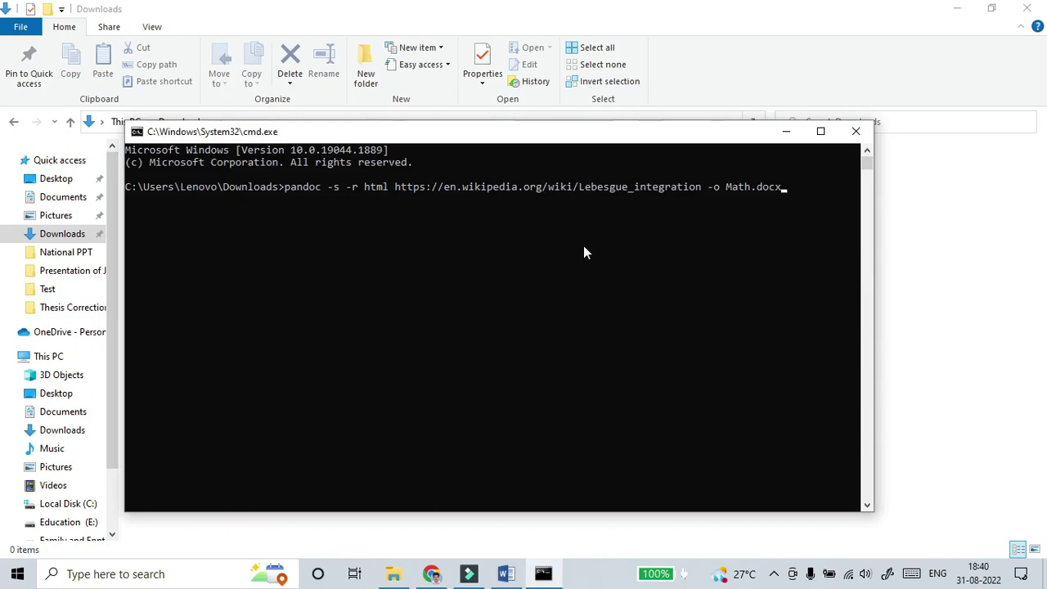
key(Return)
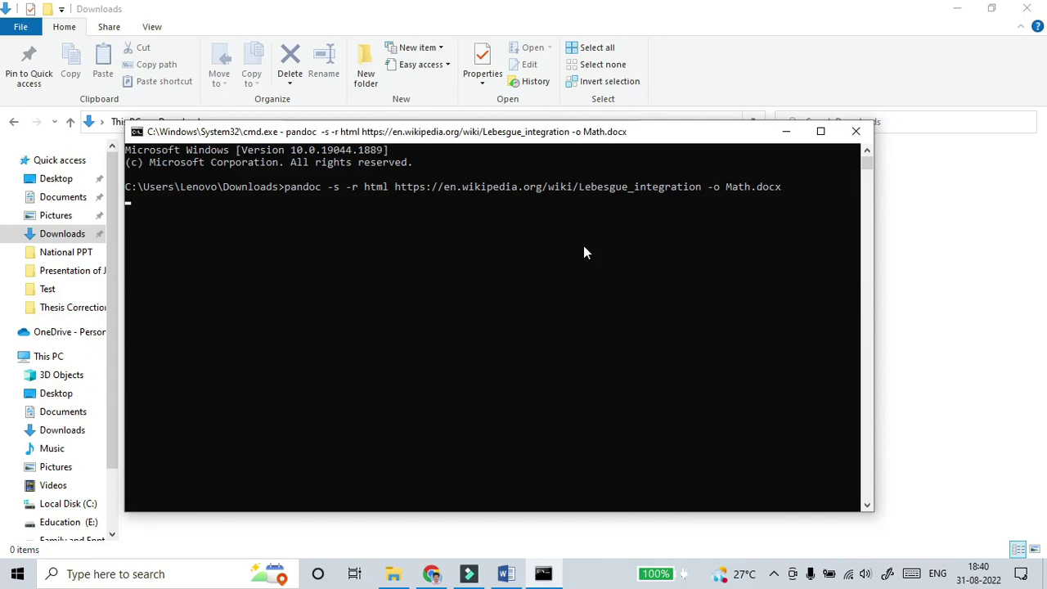
drag(502, 139, 656, 235)
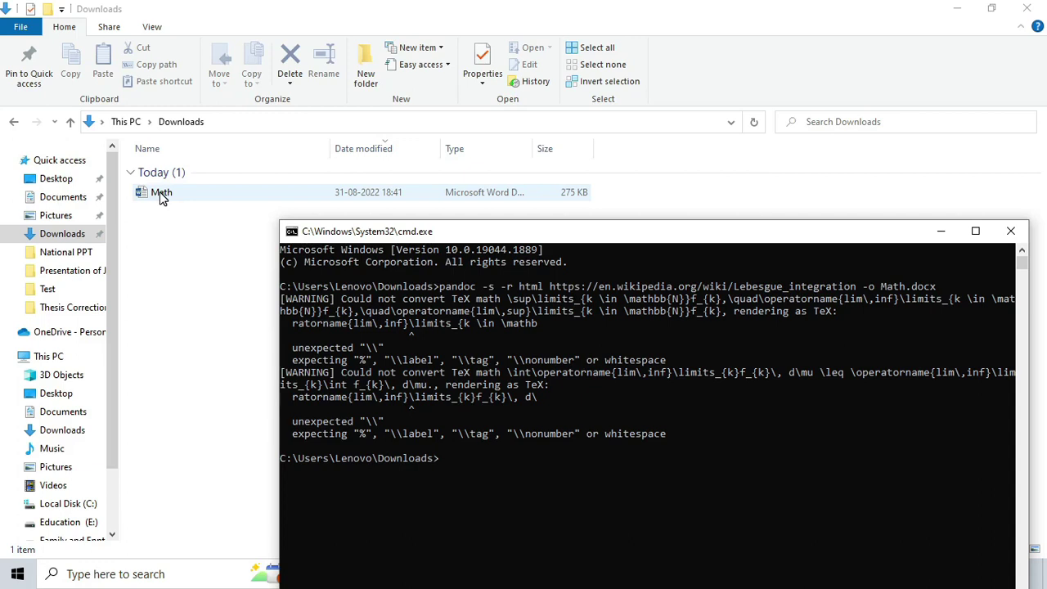
Open Math.docx in Word, minimize it, and close the unused Document1.
double_click(161, 196)
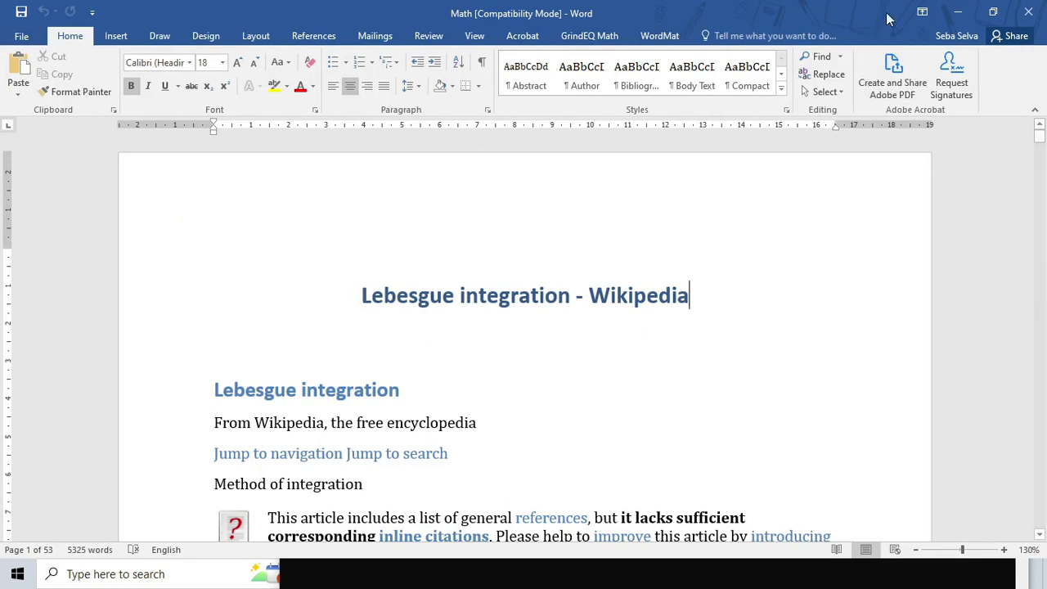
click(957, 14)
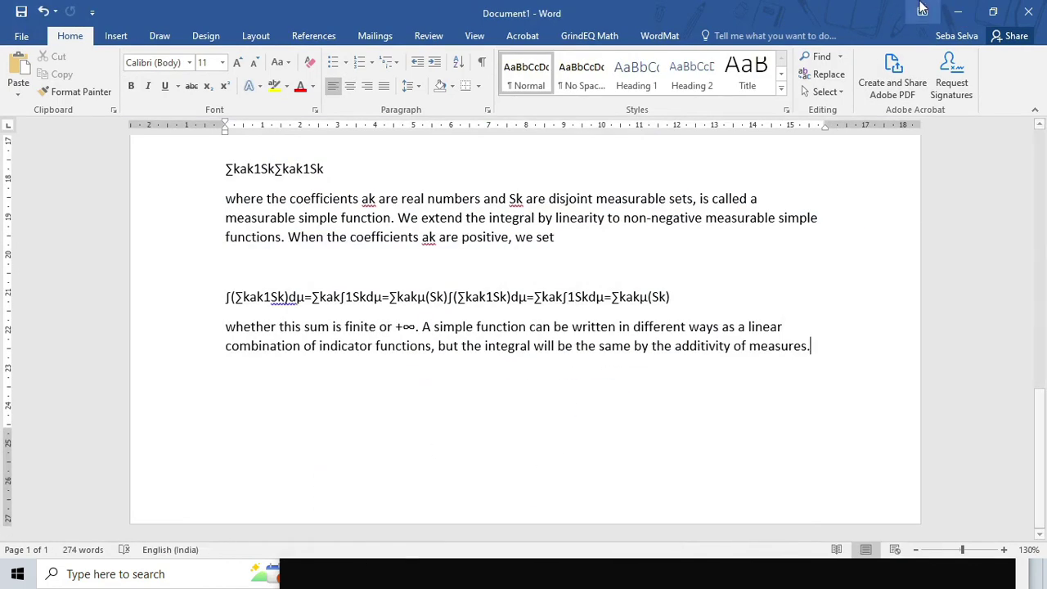
click(1029, 13)
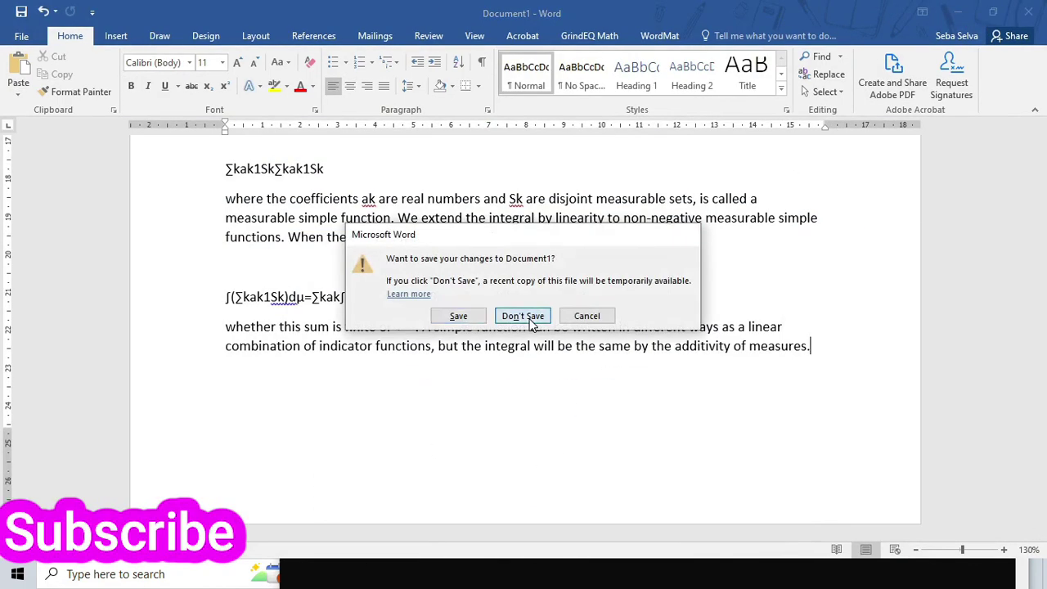
Discard Document1 unsaved, minimize Explorer and cmd, and show the Wikipedia article's top.
click(527, 316)
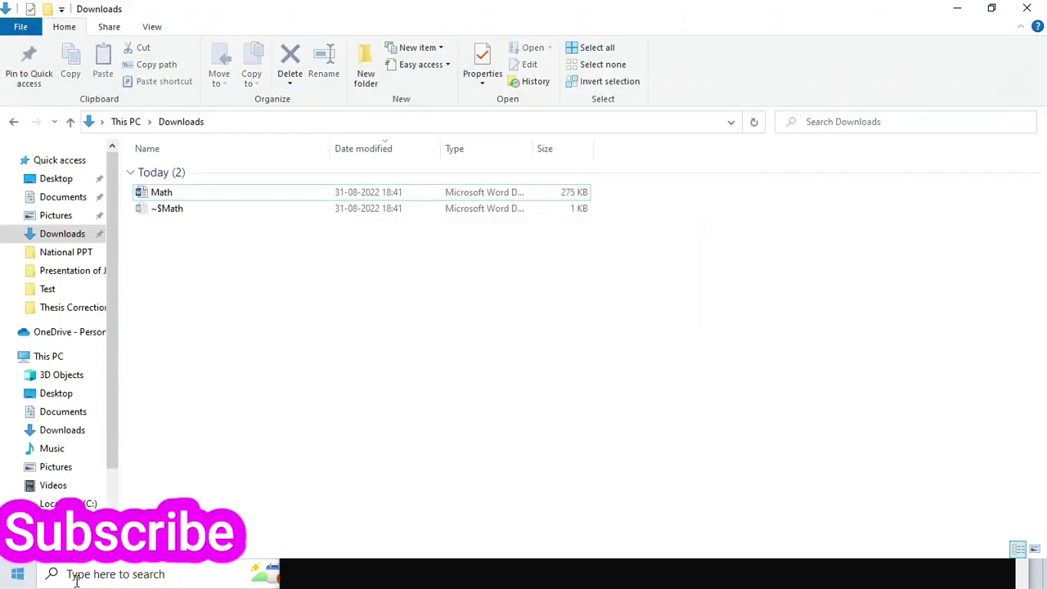
click(958, 15)
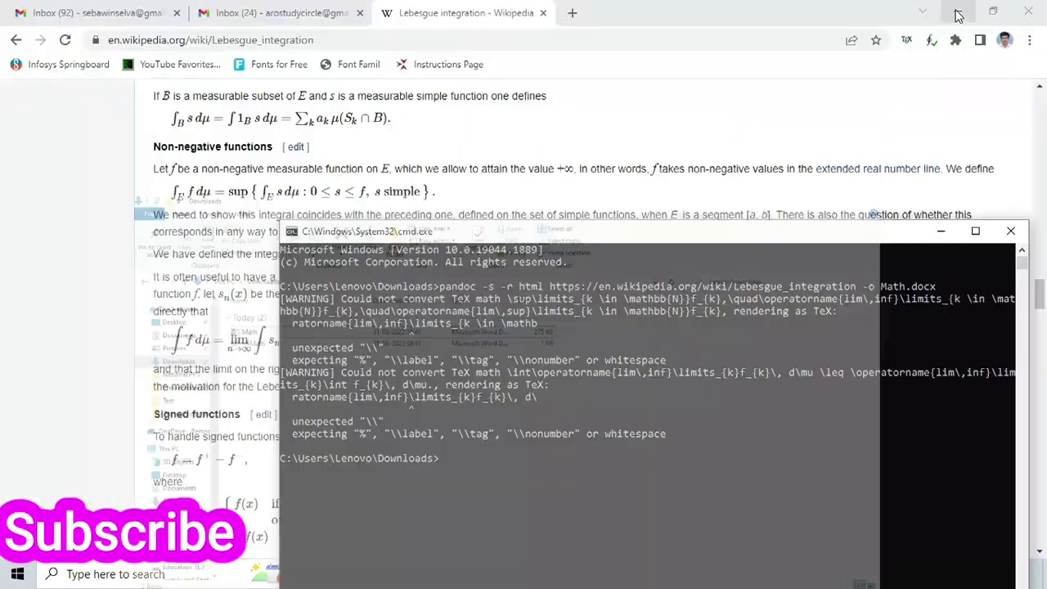
drag(823, 238, 661, 72)
click(790, 68)
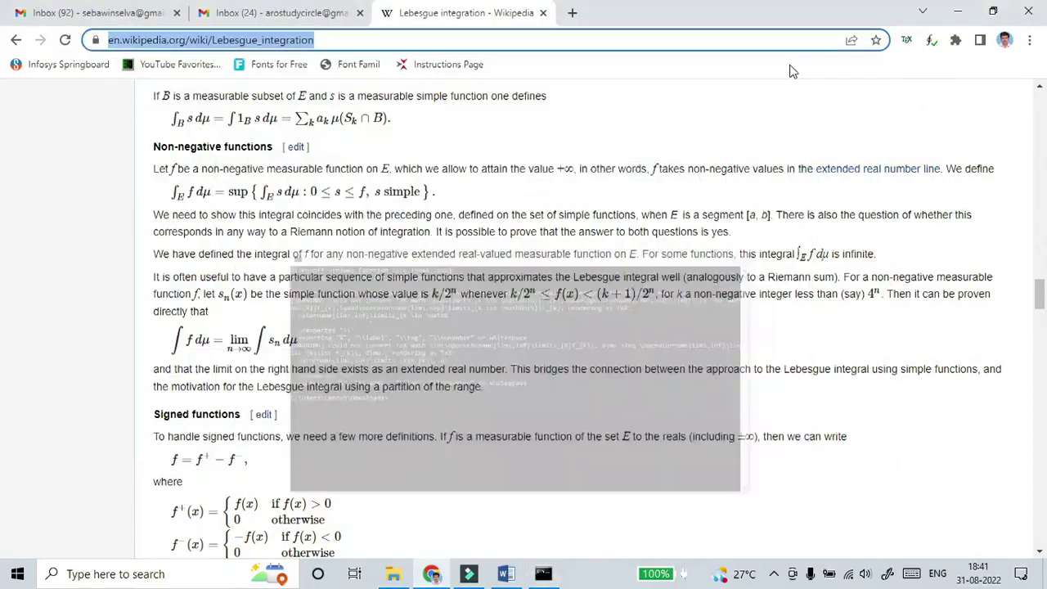
click(434, 577)
click(446, 574)
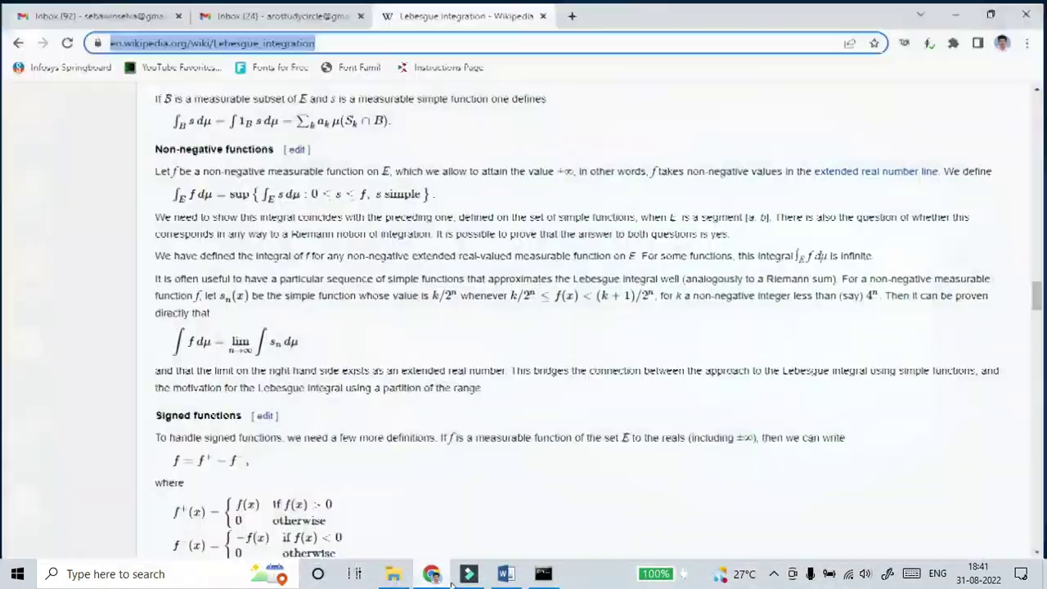
scroll(352, 304, up, 5)
scroll(351, 304, up, 5)
scroll(351, 303, up, 5)
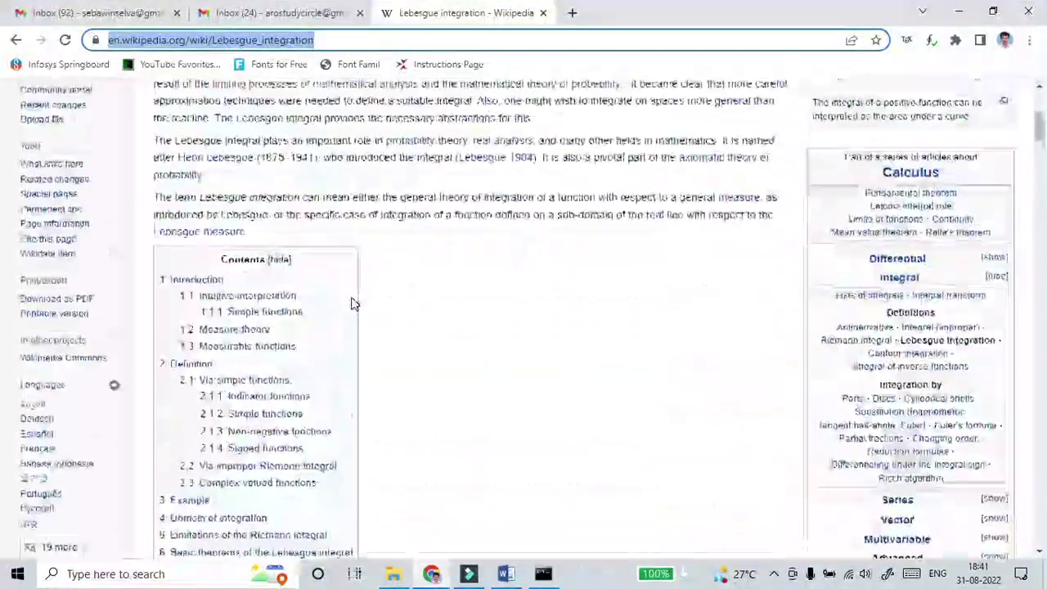
scroll(351, 303, up, 5)
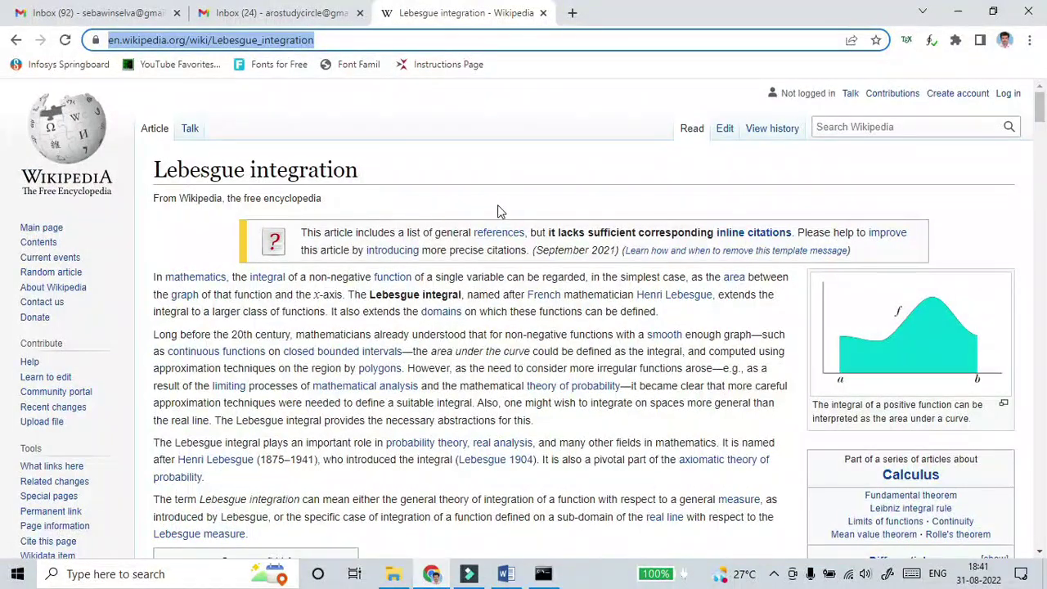
Bring Math.docx forward and compare its opening with the Wikipedia article.
click(506, 573)
scroll(392, 316, down, 2)
scroll(394, 317, down, 5)
scroll(400, 318, down, 5)
scroll(400, 318, up, 3)
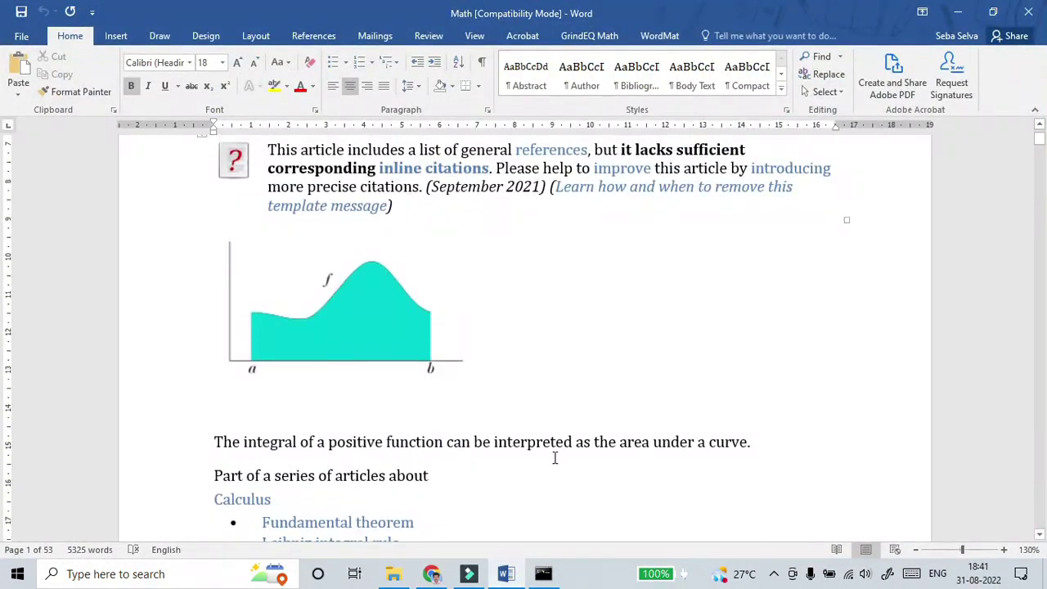
mouse_move(468, 573)
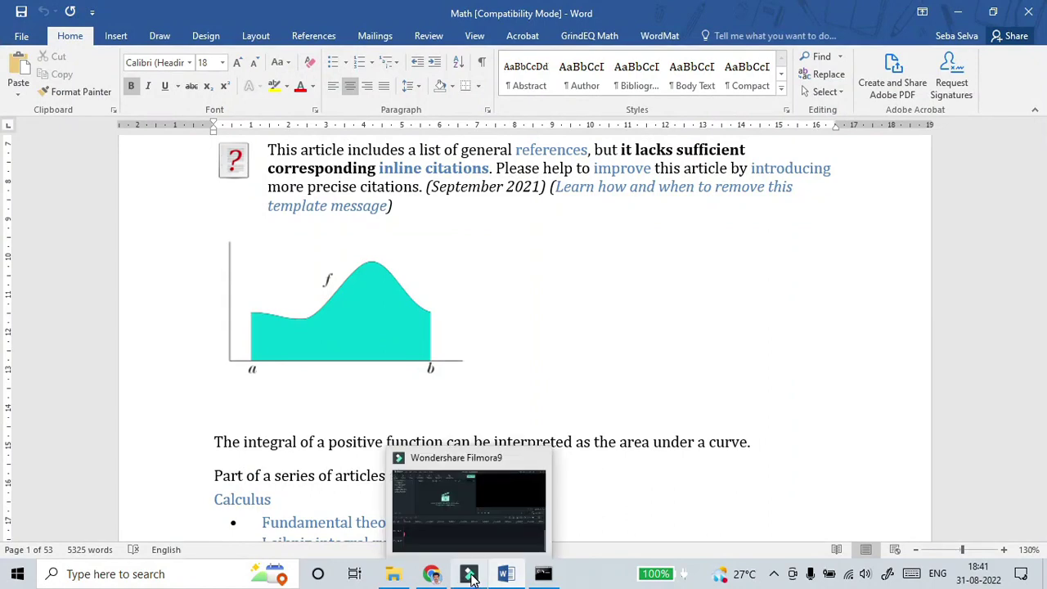
click(503, 575)
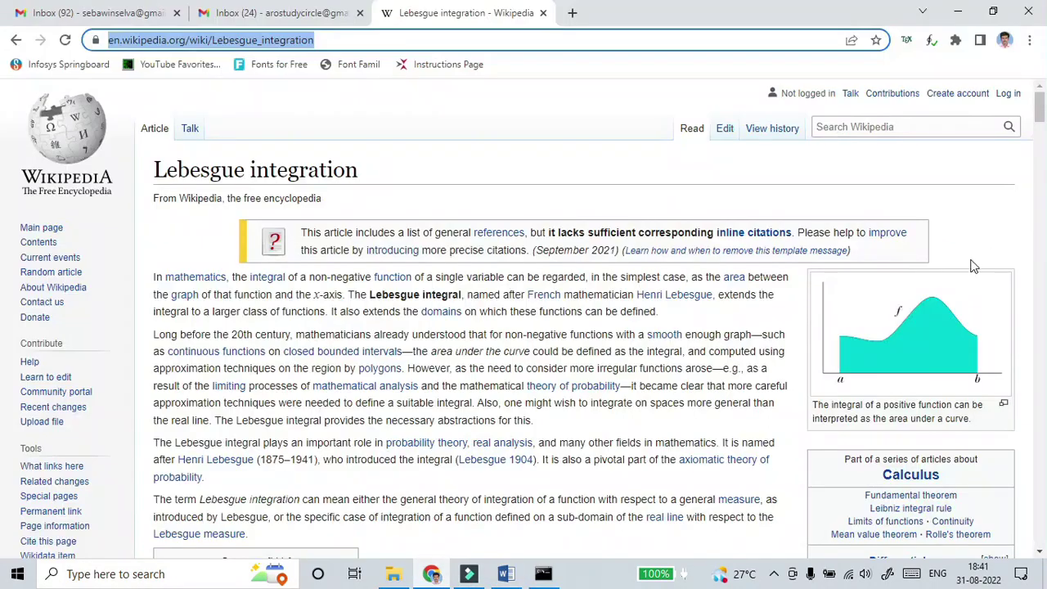
key(alt+Tab)
Scroll Math.docx past the Calculus sidebar lists to the 'In mathematics' paragraph.
scroll(332, 336, down, 3)
scroll(340, 337, down, 4)
scroll(340, 338, up, 1)
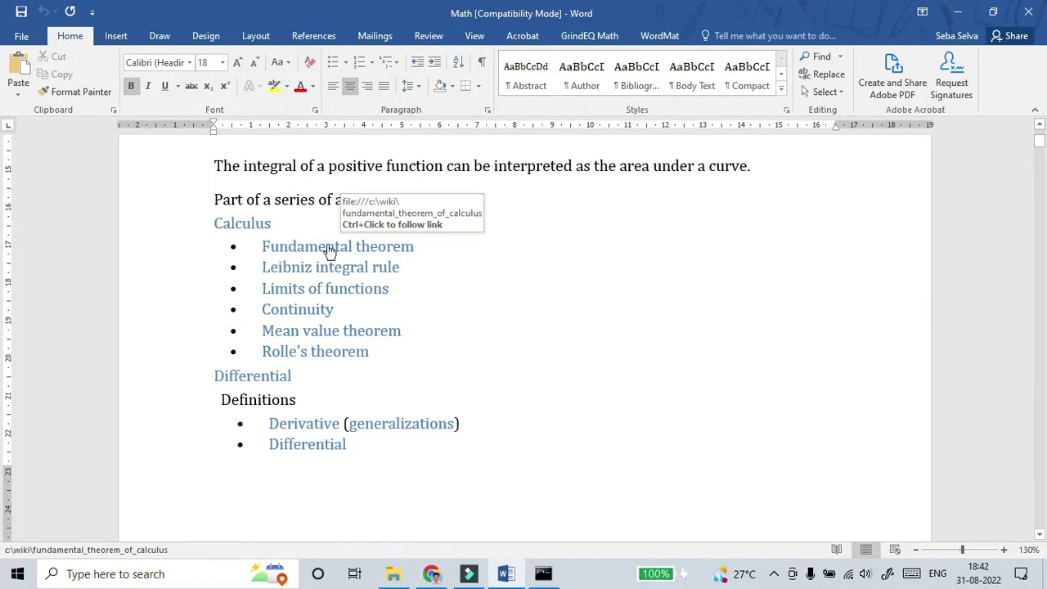
scroll(480, 292, down, 5)
scroll(467, 299, down, 6)
scroll(463, 300, down, 6)
scroll(515, 299, down, 6)
scroll(528, 294, down, 6)
scroll(598, 352, down, 6)
scroll(518, 349, down, 6)
scroll(515, 350, down, 1)
scroll(358, 350, down, 2)
scroll(338, 344, up, 1)
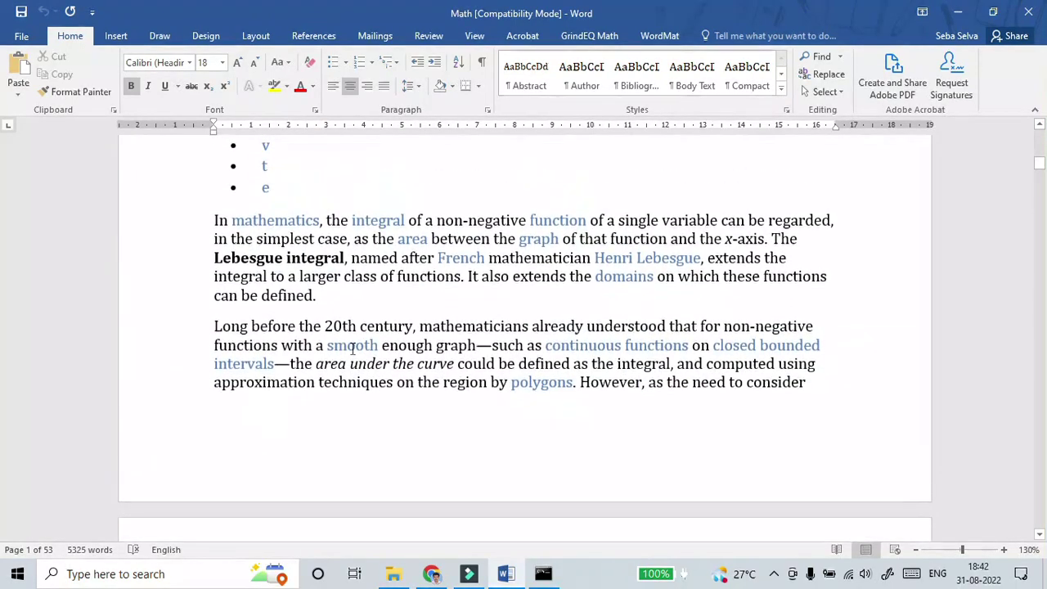
Select everything from the title down to the last 'e' bullet and delete it.
click(215, 220)
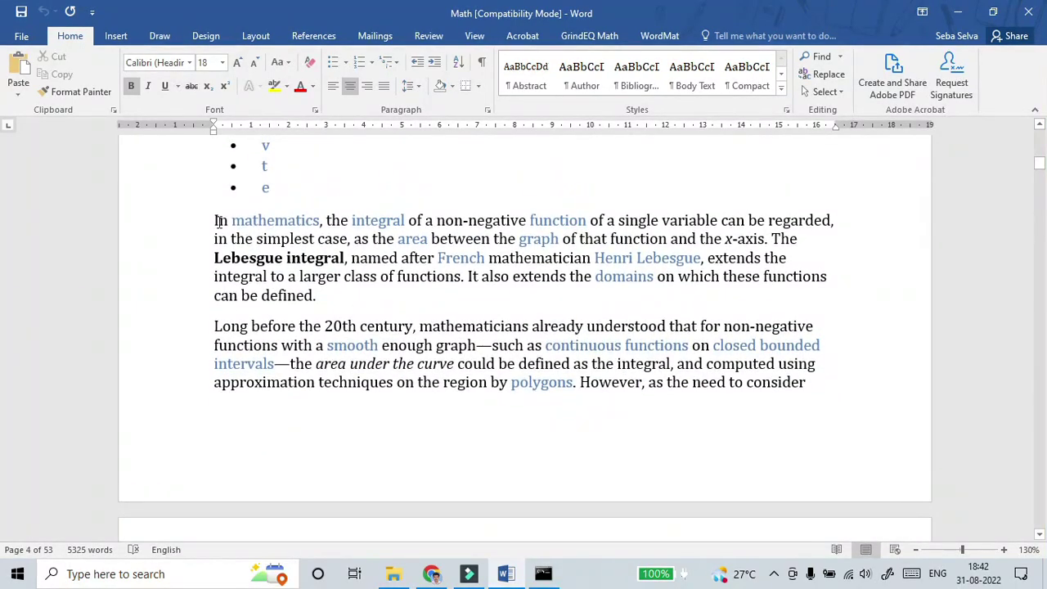
click(304, 194)
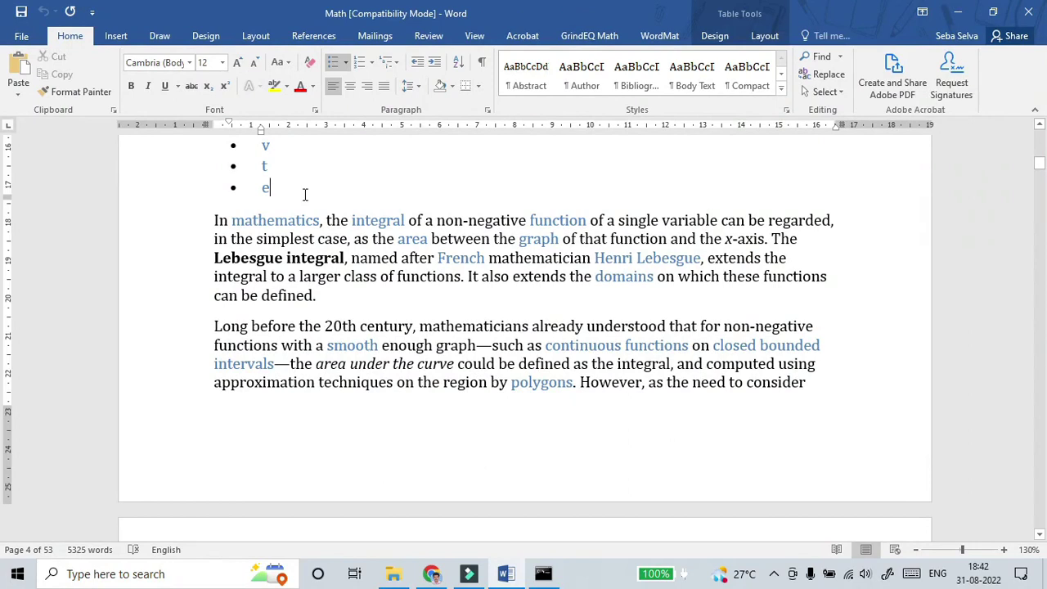
key(ctrl+shift+Home)
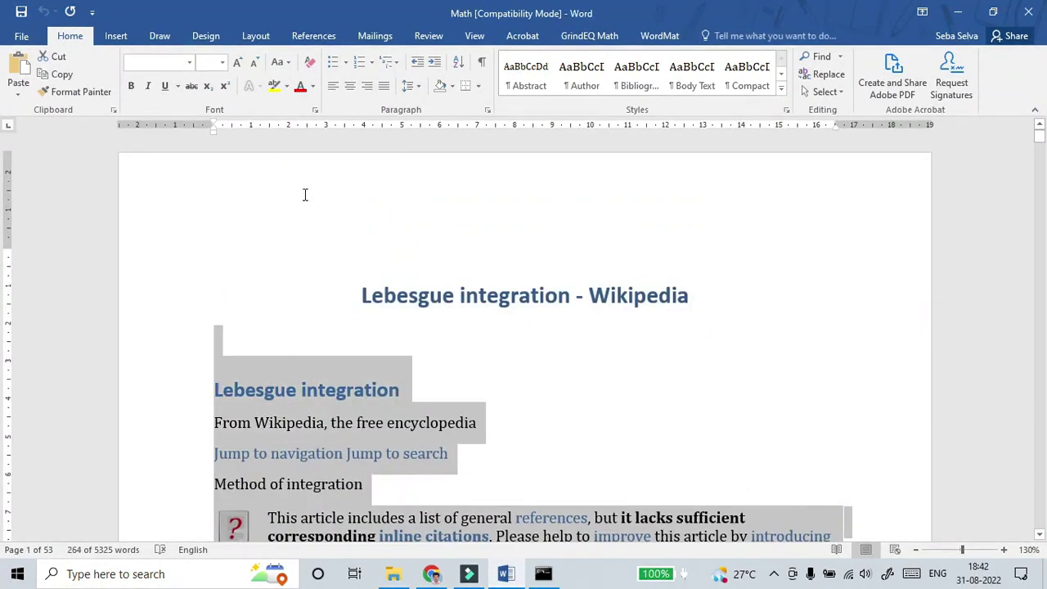
key(Delete)
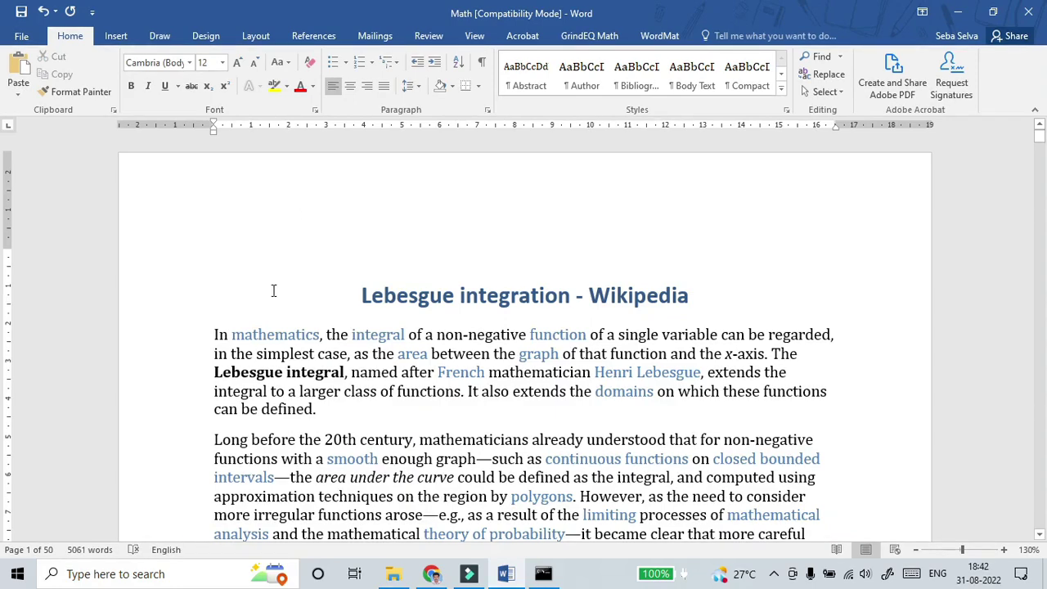
Compare the document's Contents with the Wikipedia article.
scroll(395, 335, down, 4)
scroll(395, 336, down, 6)
scroll(395, 336, down, 3)
scroll(390, 332, up, 5)
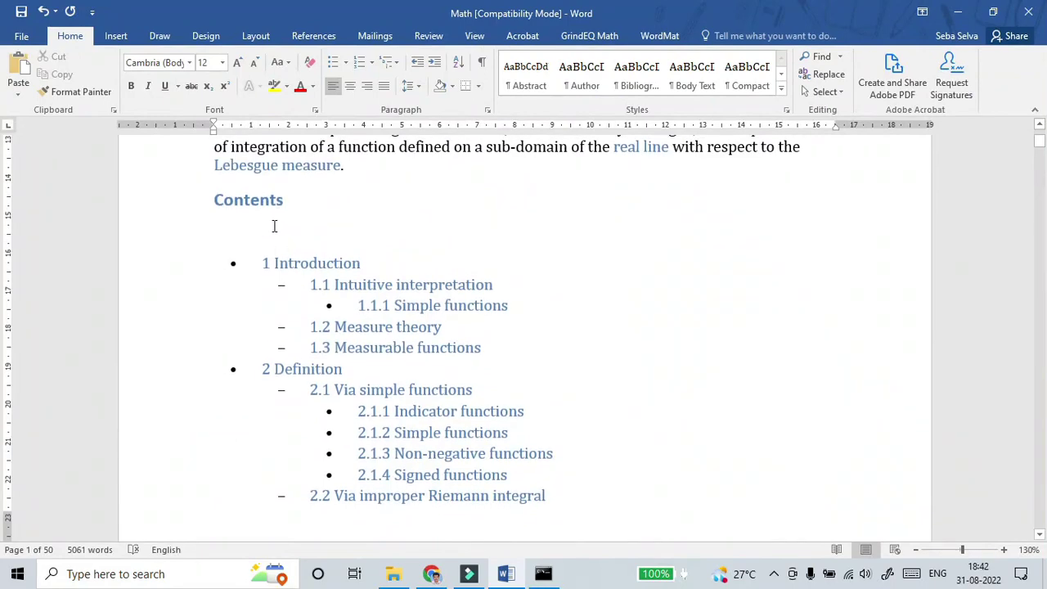
click(431, 574)
scroll(210, 131, down, 5)
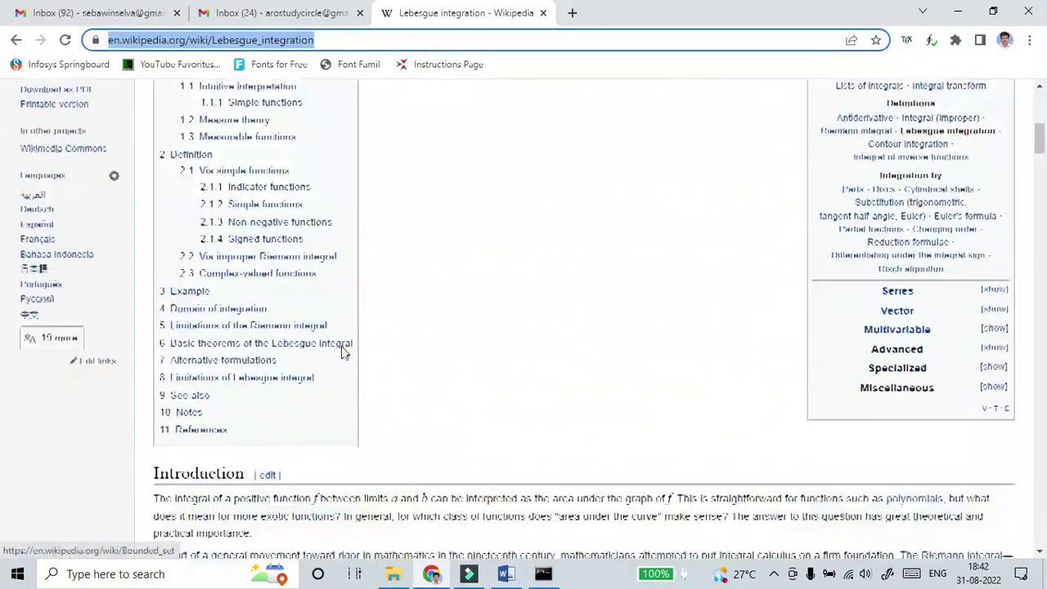
scroll(210, 131, up, 3)
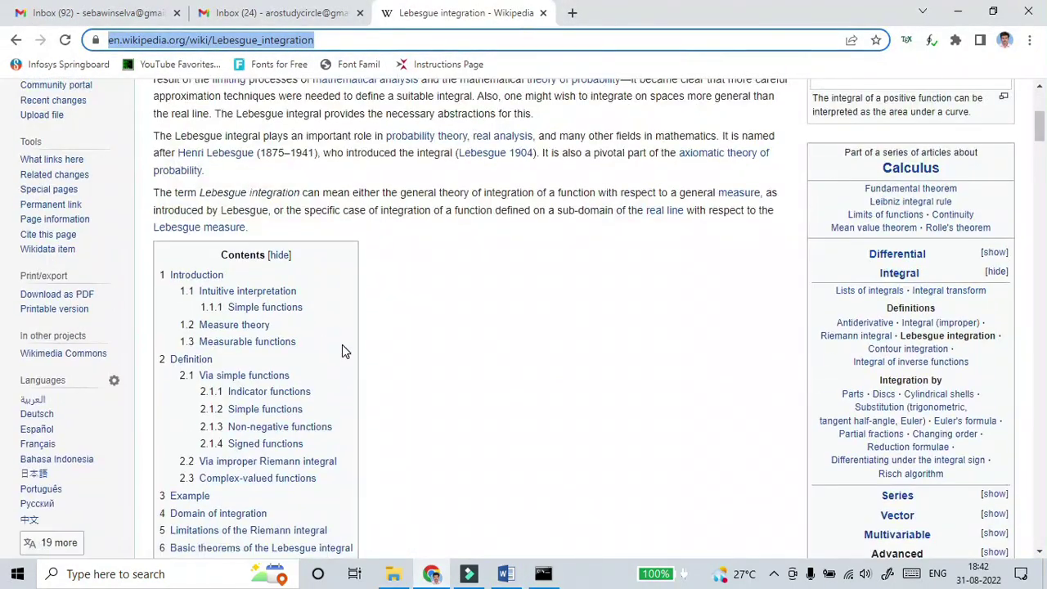
key(alt+Tab)
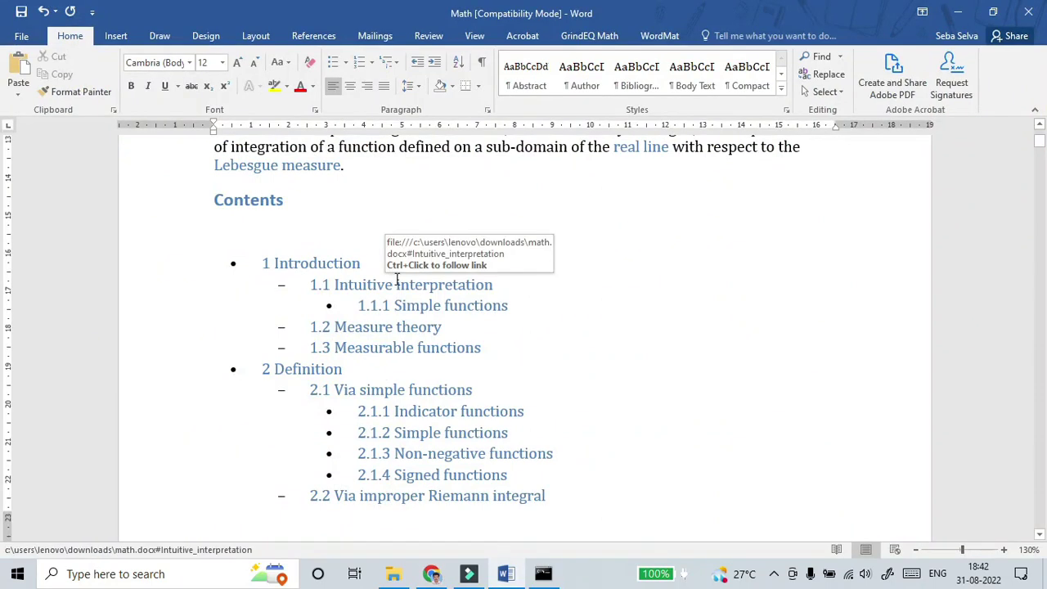
Scroll Math.docx down through the Intuitive interpretation section.
scroll(540, 323, down, 3)
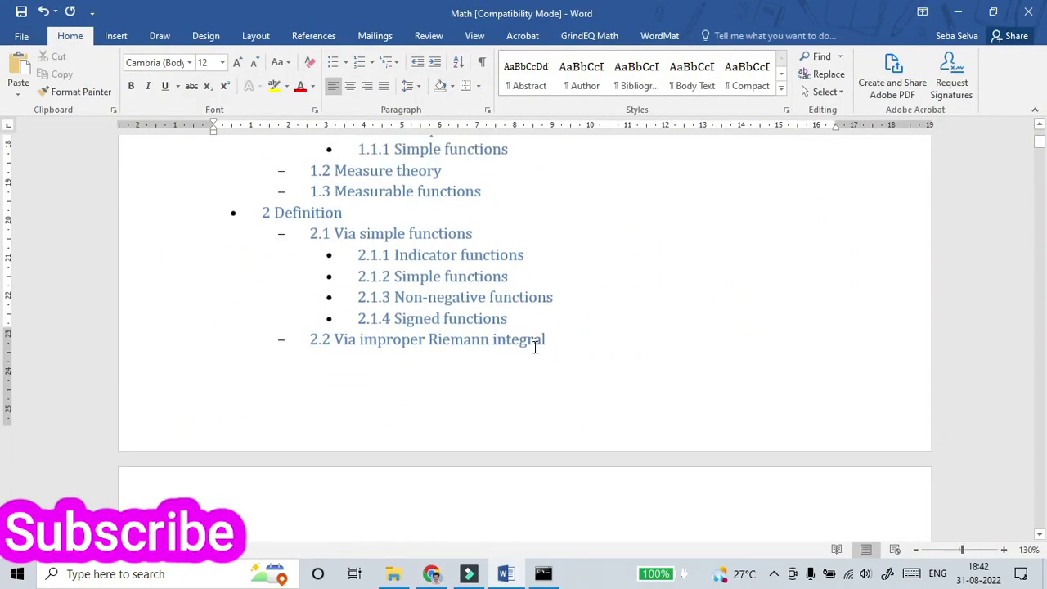
scroll(409, 287, down, 6)
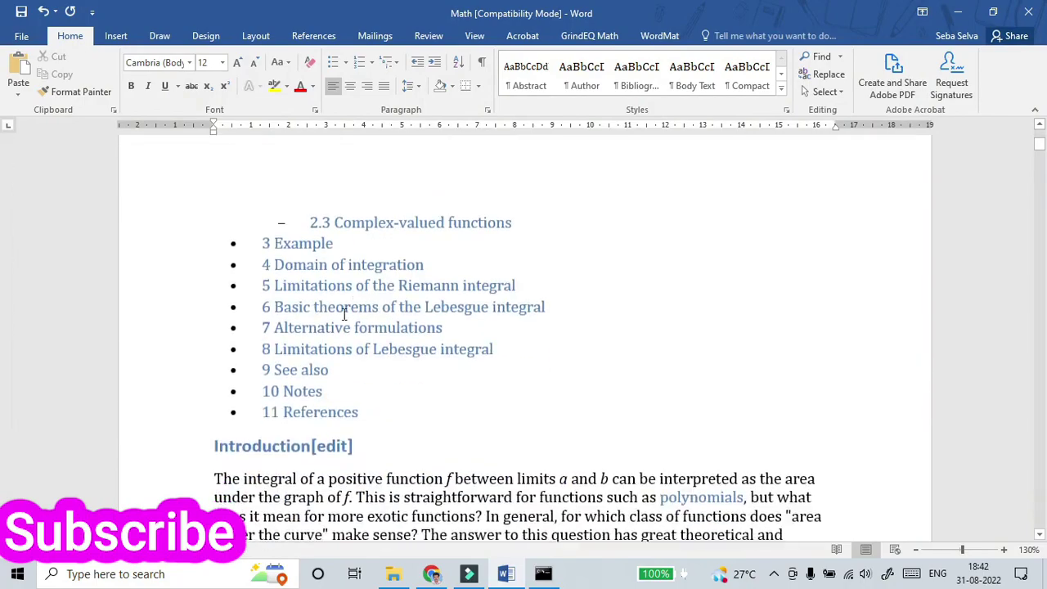
scroll(336, 327, down, 3)
scroll(329, 338, down, 2)
scroll(295, 350, down, 1)
scroll(368, 360, down, 1)
scroll(509, 372, down, 1)
scroll(507, 369, down, 2)
scroll(504, 369, down, 4)
scroll(499, 375, down, 4)
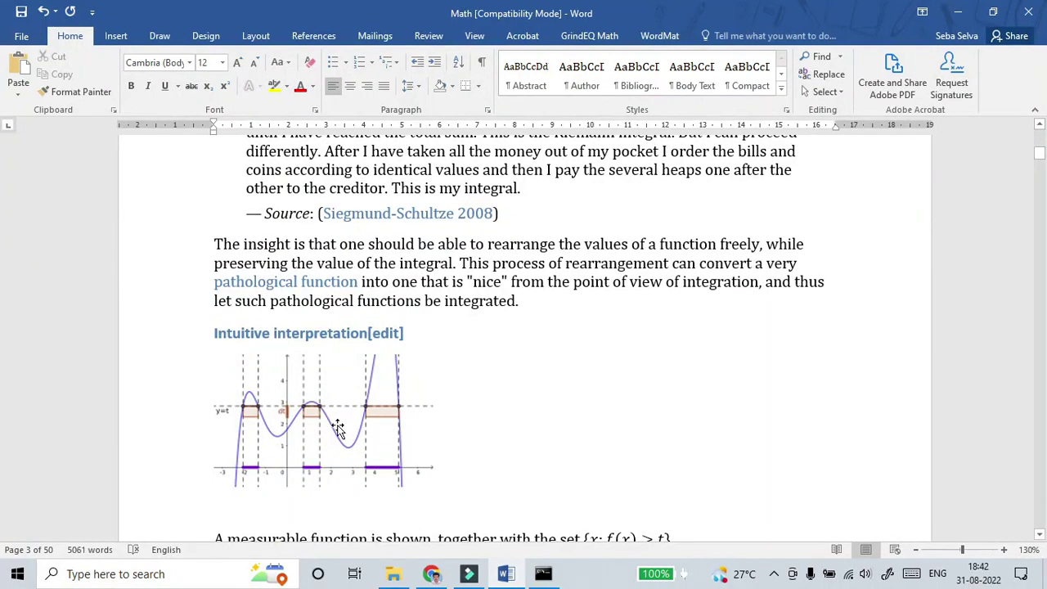
scroll(338, 429, down, 3)
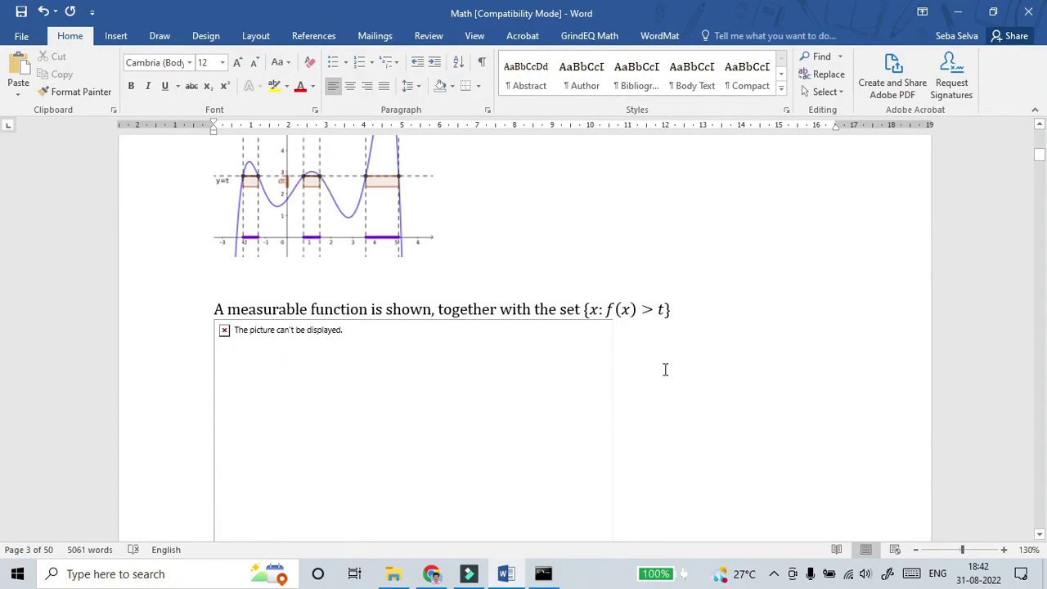
Compare images against Wikipedia and select the broken picture below the measurable-function caption.
key(alt+Tab)
scroll(401, 369, down, 5)
scroll(402, 368, down, 3)
scroll(393, 374, down, 2)
scroll(394, 374, down, 1)
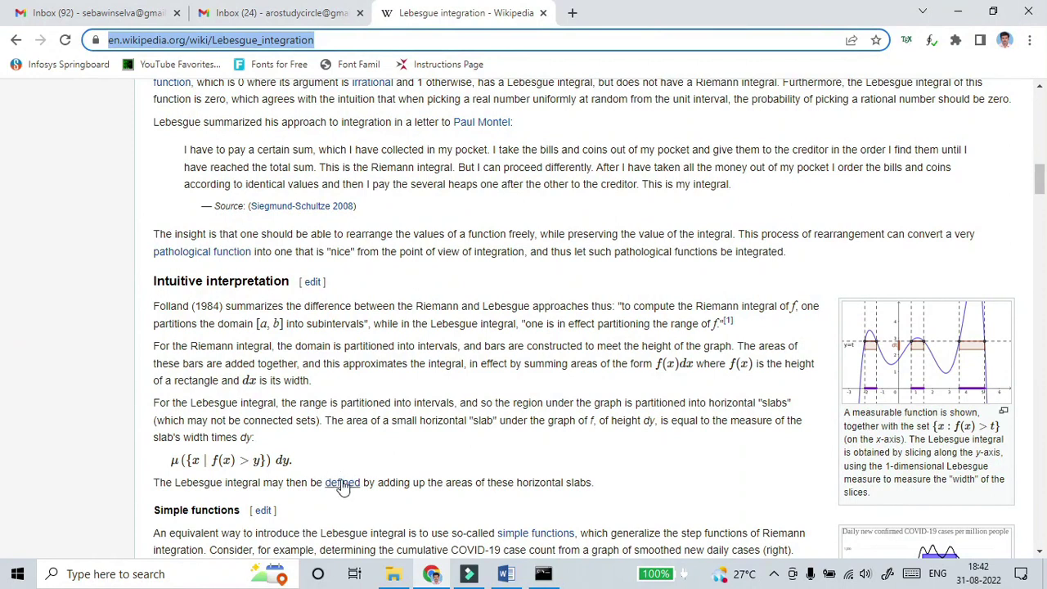
key(alt+Tab)
click(341, 421)
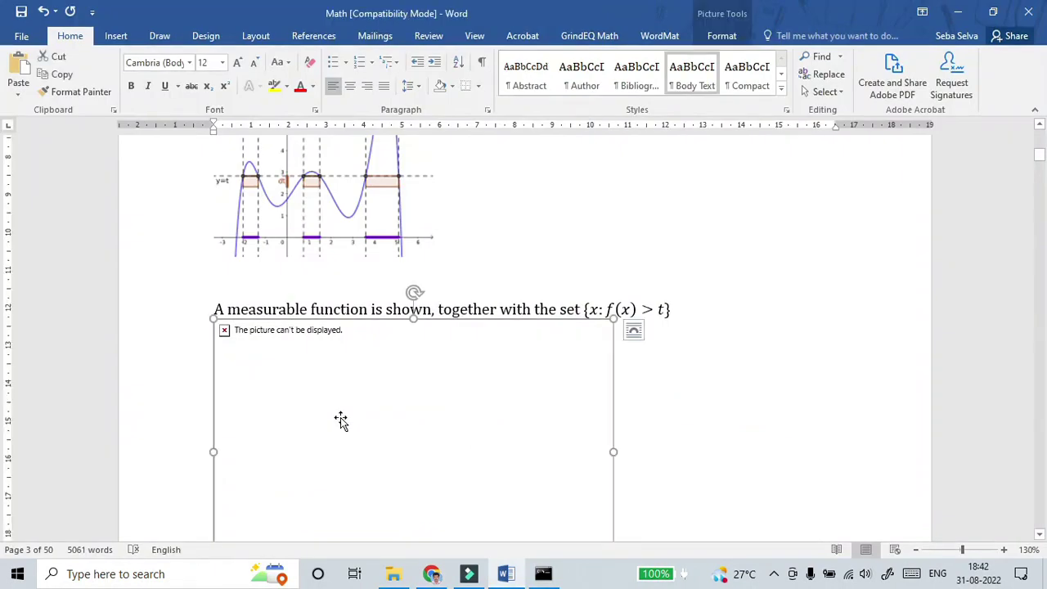
Delete the first three broken picture placeholders.
key(Delete)
scroll(412, 397, down, 1)
scroll(412, 397, down, 5)
scroll(409, 401, down, 4)
click(406, 401)
key(Delete)
scroll(406, 399, up, 3)
scroll(374, 369, down, 2)
click(338, 461)
key(Delete)
Delete two more broken picture placeholders further down the document.
scroll(340, 460, up, 1)
scroll(420, 444, down, 3)
click(456, 448)
key(Delete)
scroll(400, 409, up, 3)
scroll(398, 393, down, 1)
scroll(409, 417, down, 3)
click(418, 439)
key(Delete)
Move down to the simple-functions part and select the broken picture beneath the integral formula.
scroll(401, 434, down, 5)
scroll(386, 431, up, 3)
scroll(377, 441, down, 1)
scroll(370, 448, down, 5)
scroll(391, 434, down, 4)
scroll(394, 429, down, 1)
scroll(401, 422, down, 3)
scroll(413, 414, down, 5)
scroll(427, 404, down, 4)
scroll(427, 404, down, 5)
scroll(434, 398, down, 5)
scroll(442, 393, down, 5)
scroll(451, 391, down, 4)
scroll(465, 383, down, 5)
scroll(466, 381, down, 5)
scroll(469, 378, down, 5)
scroll(471, 379, down, 4)
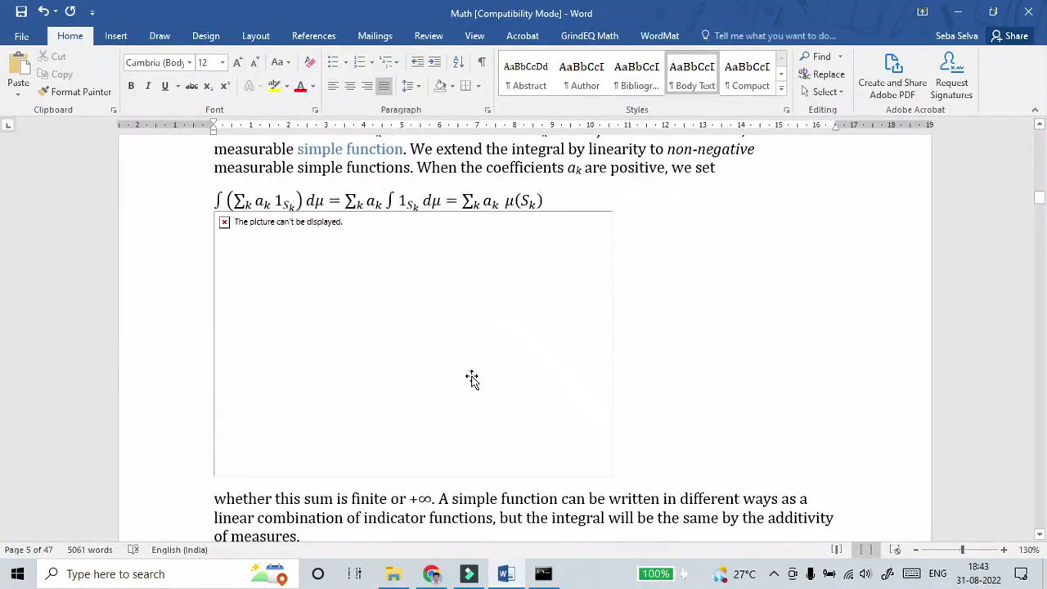
click(423, 344)
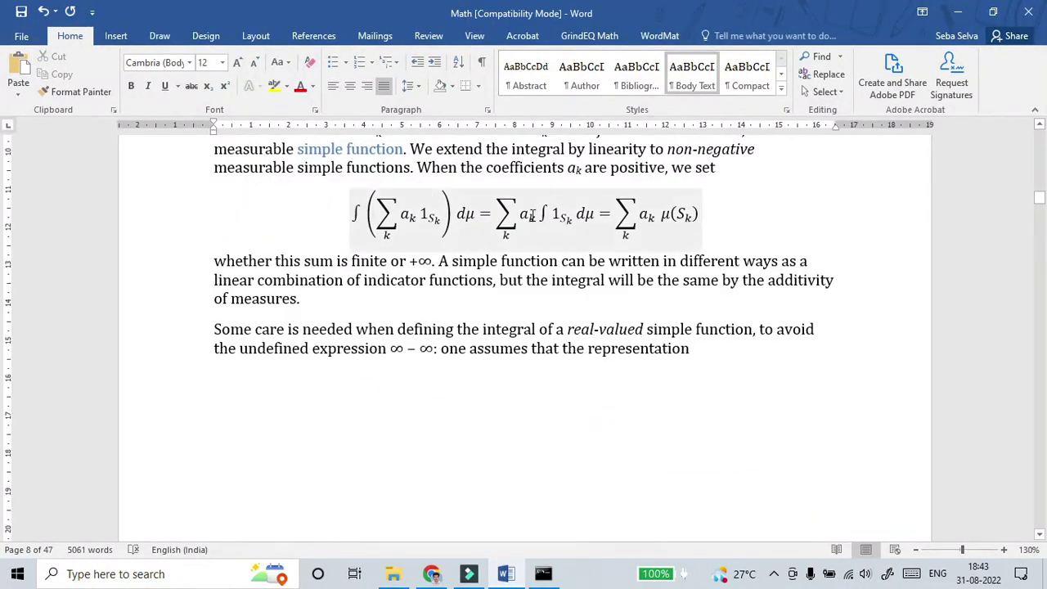
Confirm the integral formula is an editable equation, then select the broken picture on the next page.
click(363, 215)
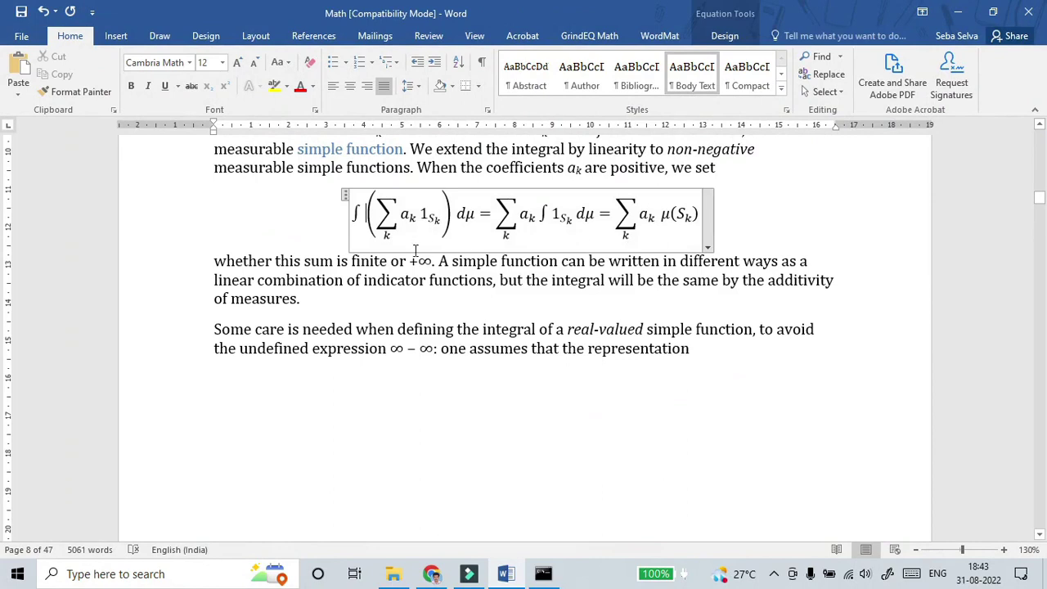
scroll(643, 346, down, 1)
scroll(491, 349, down, 5)
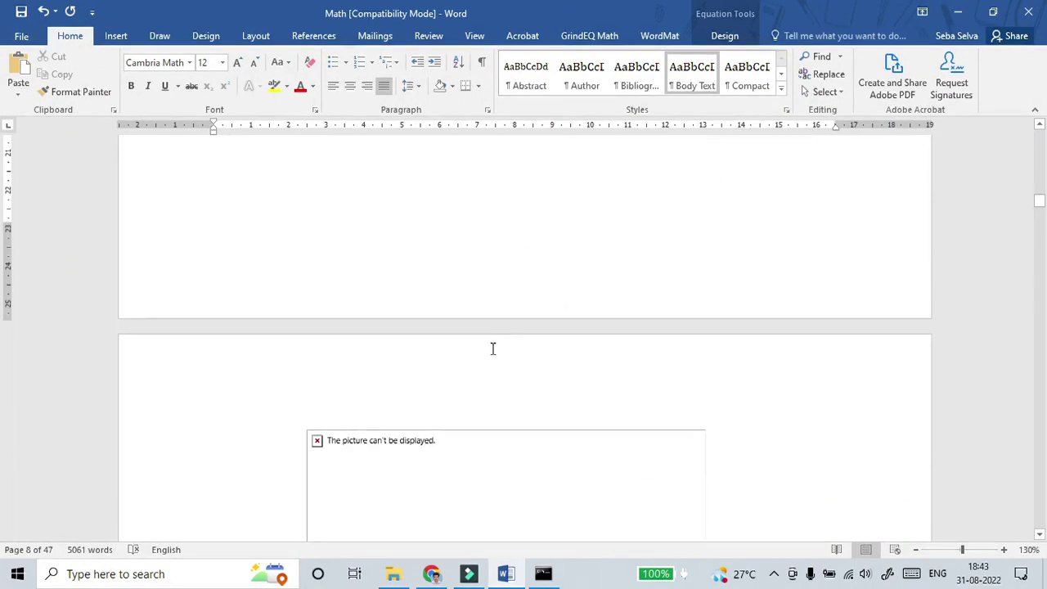
scroll(474, 365, down, 4)
click(473, 364)
Close the leftover Command Prompt window from the pandoc run.
scroll(472, 362, down, 2)
scroll(430, 365, down, 4)
scroll(382, 408, down, 6)
scroll(379, 421, down, 3)
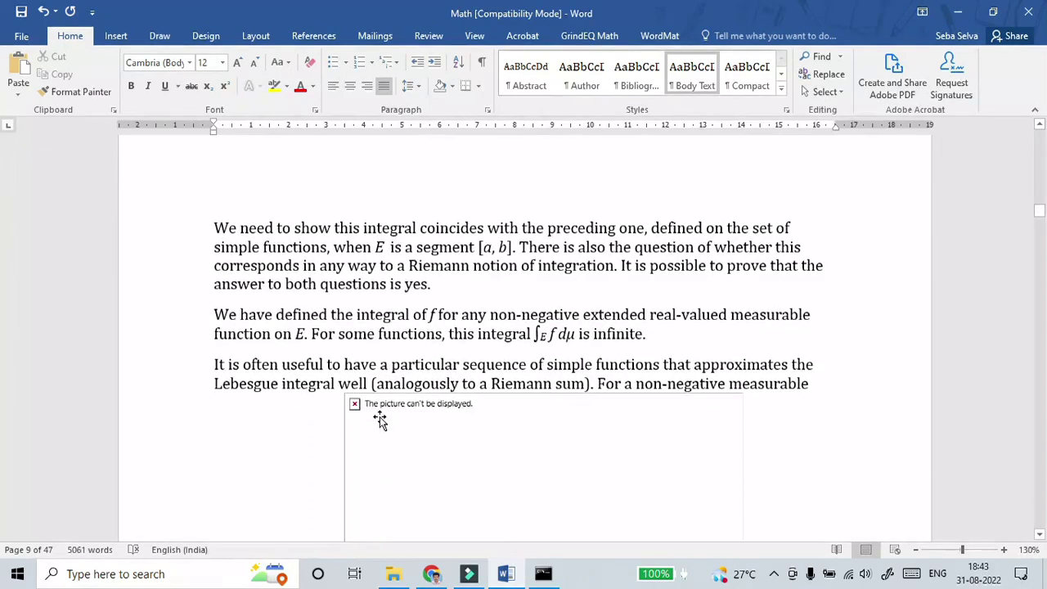
scroll(390, 436, down, 3)
scroll(418, 444, down, 6)
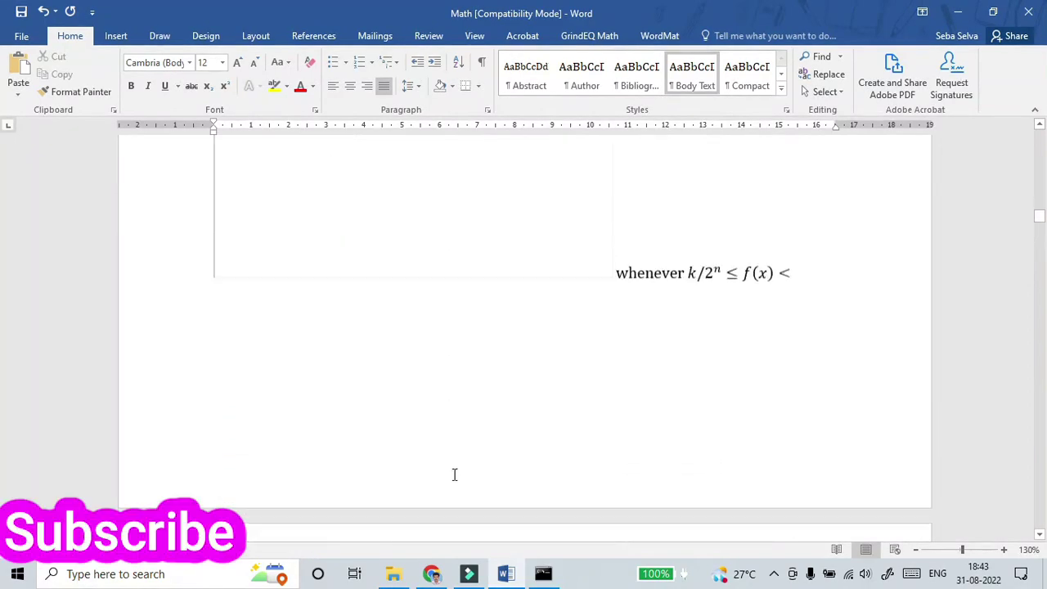
scroll(453, 477, down, 2)
click(543, 575)
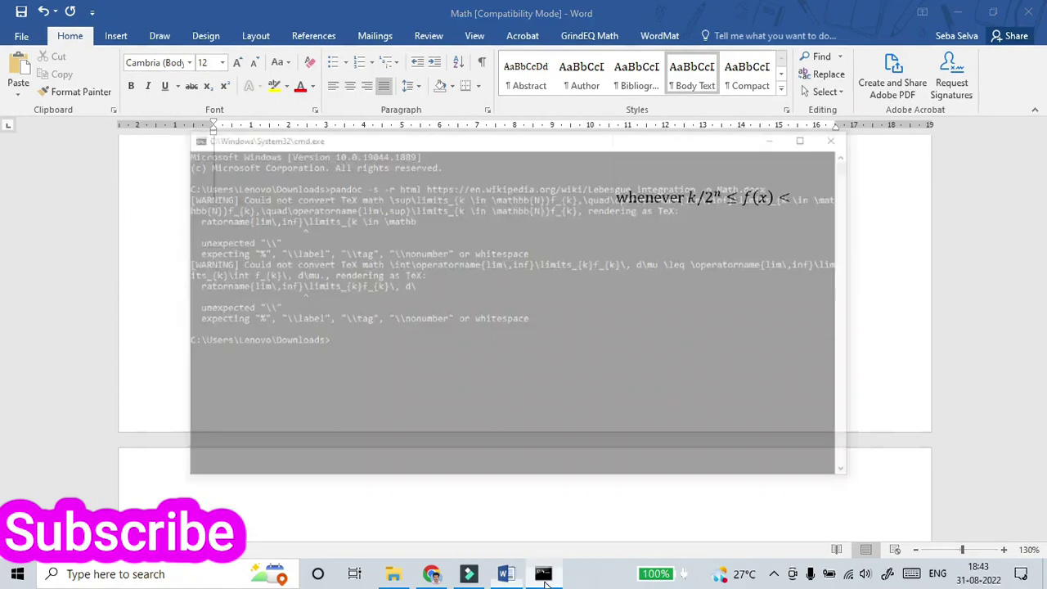
click(859, 65)
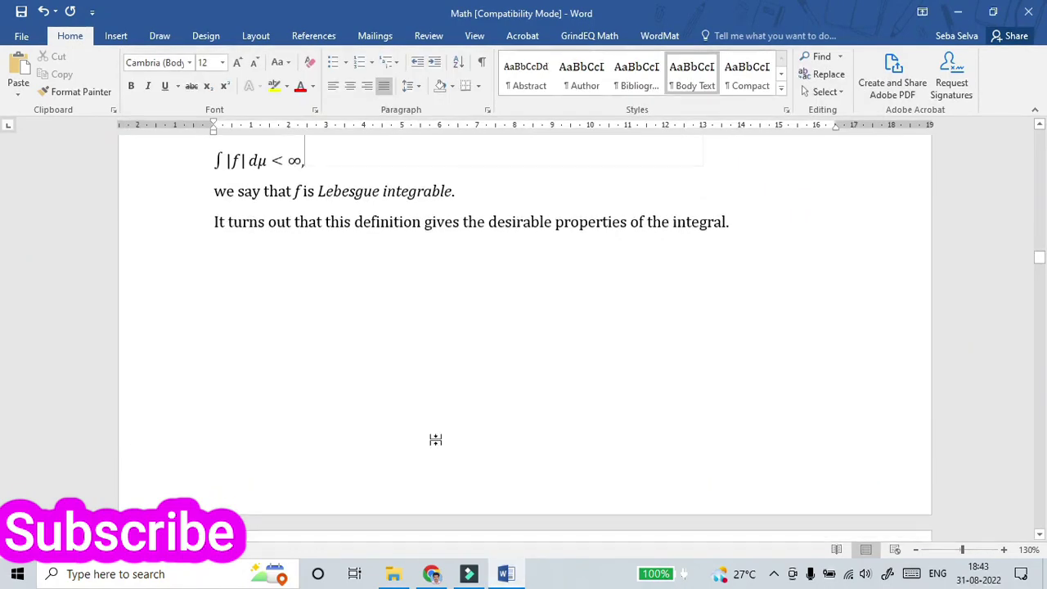